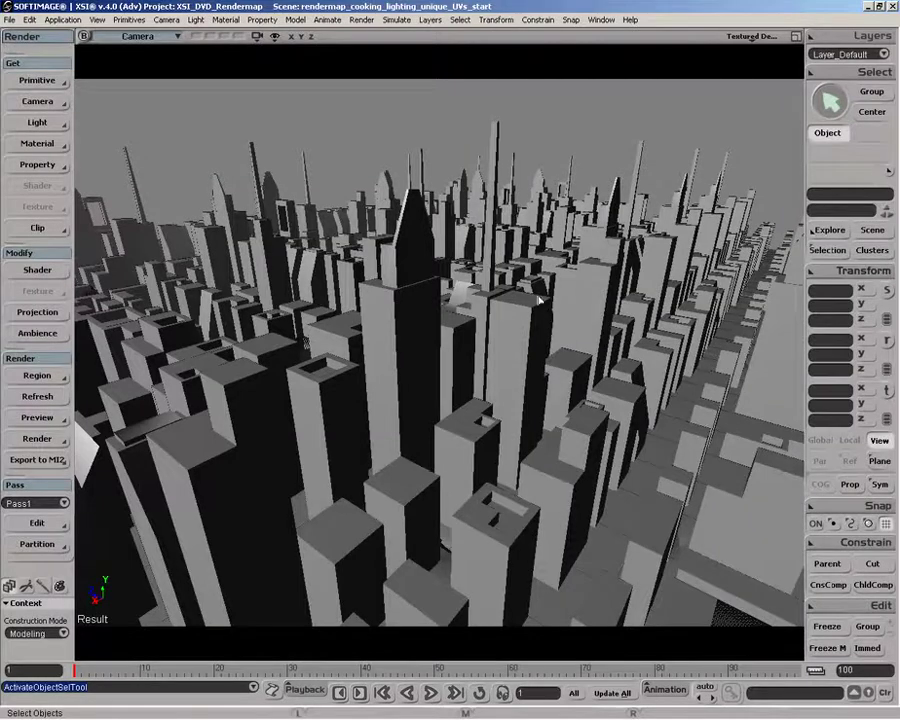
- Examine the city model from several angles in the camera view, including an overview of the whole city
key("o")
left_click_drag(548, 263, 412, 480)
key("p")
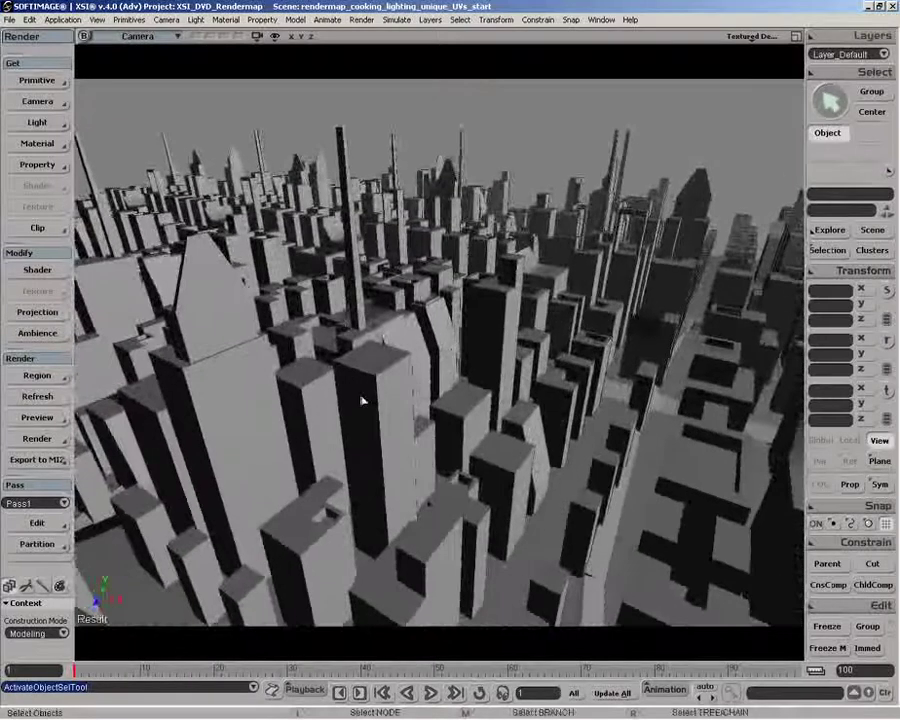
key("o")
left_click_drag(452, 418, 346, 410)
key("p")
key("o")
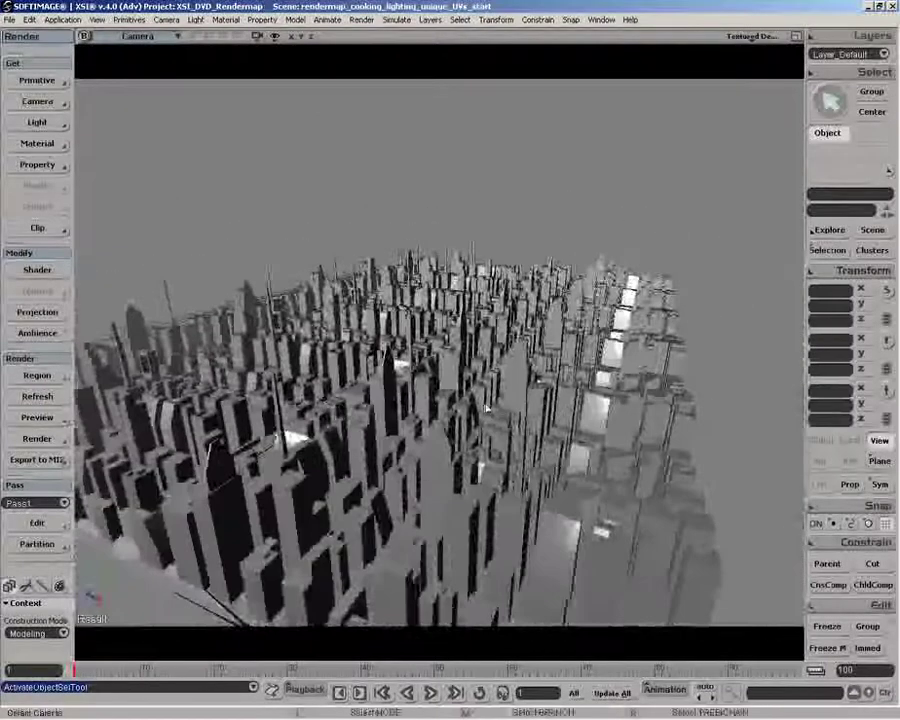
- Restore the four-view layout and create a polygon mesh grid with a U length of about 27.5
left_click(797, 38)
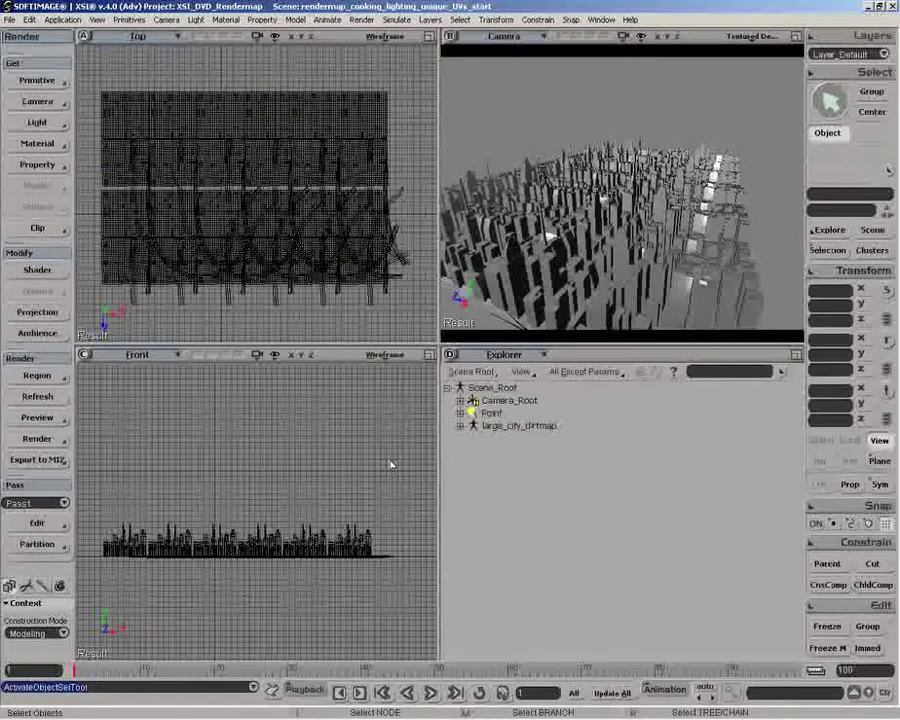
left_click(40, 81)
mouse_move(175, 108)
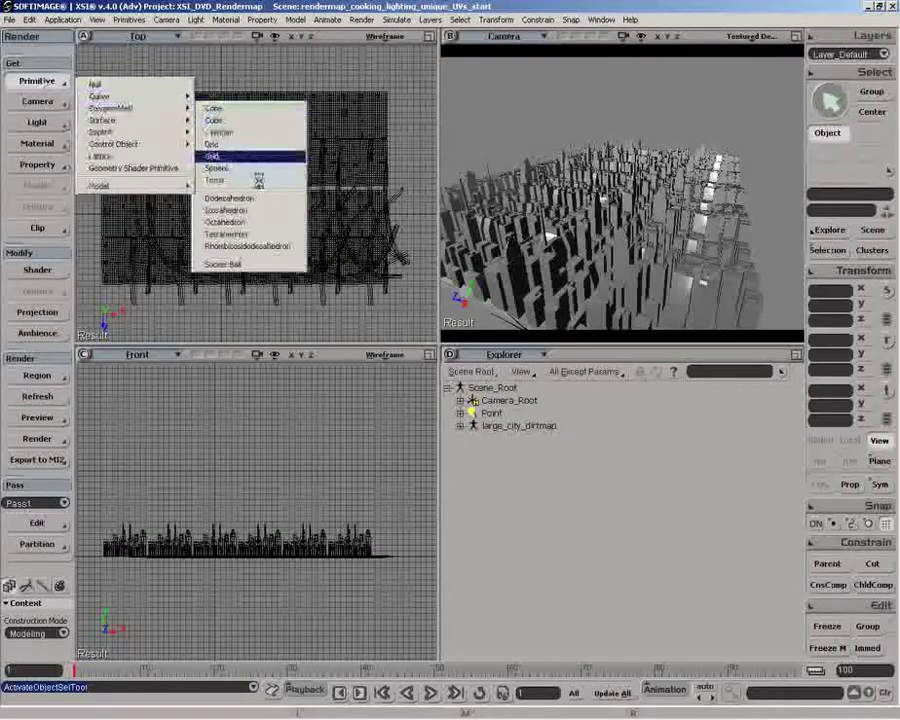
left_click(240, 156)
left_click_drag(283, 491, 384, 510)
left_click_drag(334, 491, 354, 491)
left_click(440, 388)
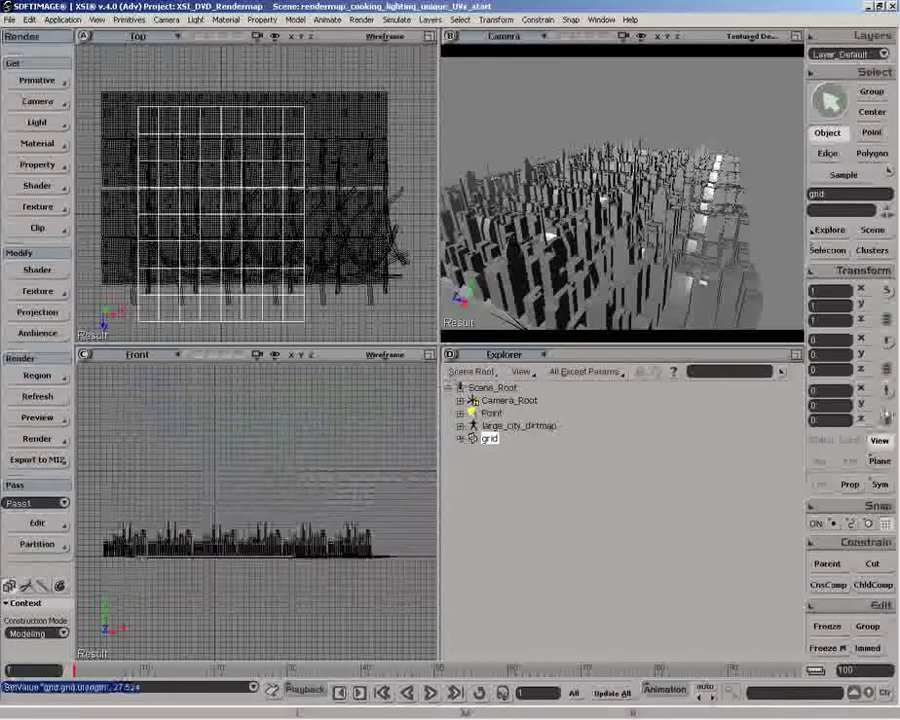
- Move the grid above the city's edge to about X 29.33, Y 11.47 and rotate it about -44.1° around Z
key("v")
left_click_drag(219, 567, 294, 490)
key("c")
- Apply a Constant material to the grid and colour it orange, with blue at 0.305
left_click(37, 143)
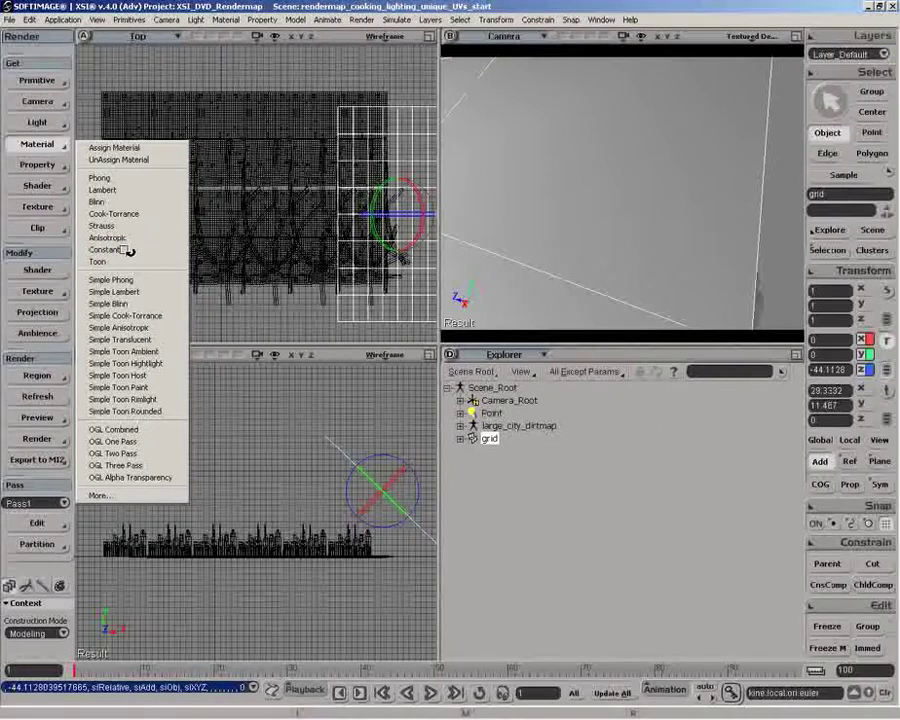
left_click(126, 250)
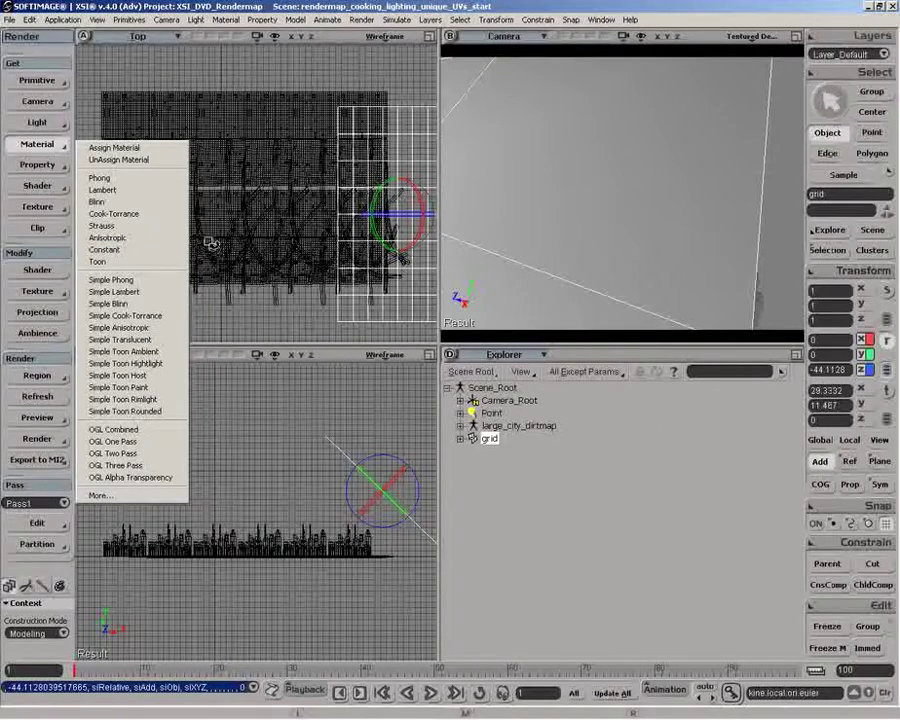
left_click_drag(683, 279, 637, 298)
left_click(739, 198)
- Frame the city in the camera view and draw a render region covering most of the buildings
key("o")
left_click_drag(560, 251, 663, 241)
key("z")
left_click_drag(610, 215, 572, 243)
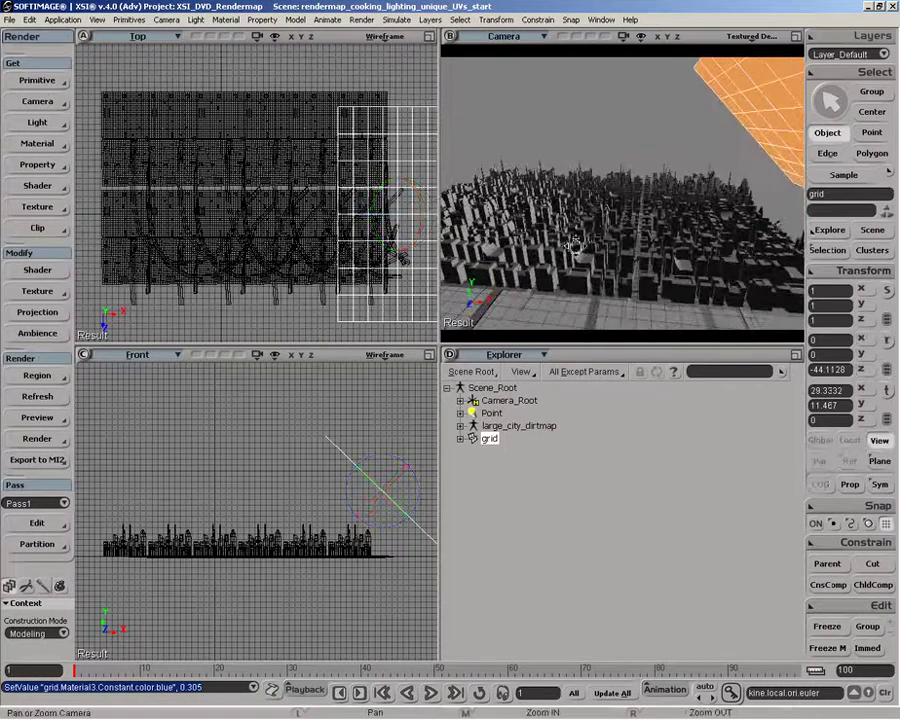
key("q")
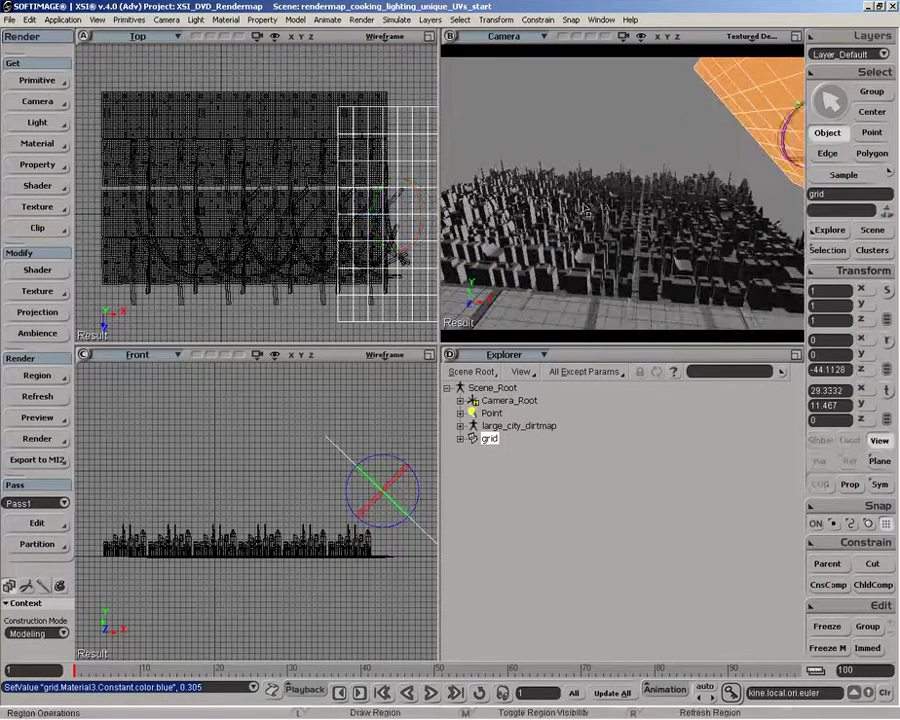
left_click_drag(462, 118, 799, 316)
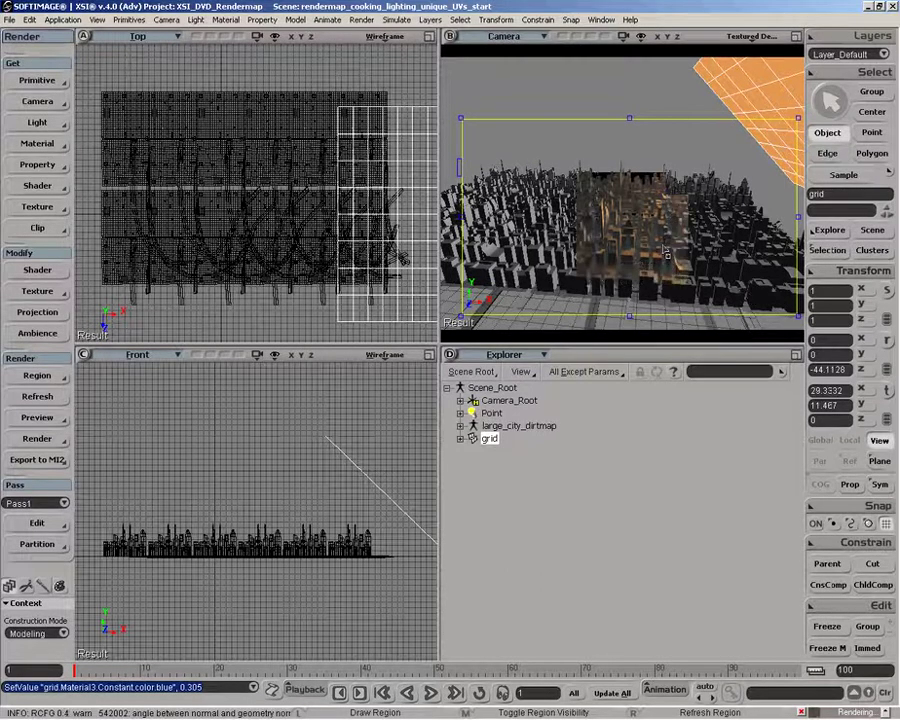
key("p")
left_click_drag(683, 276, 637, 295)
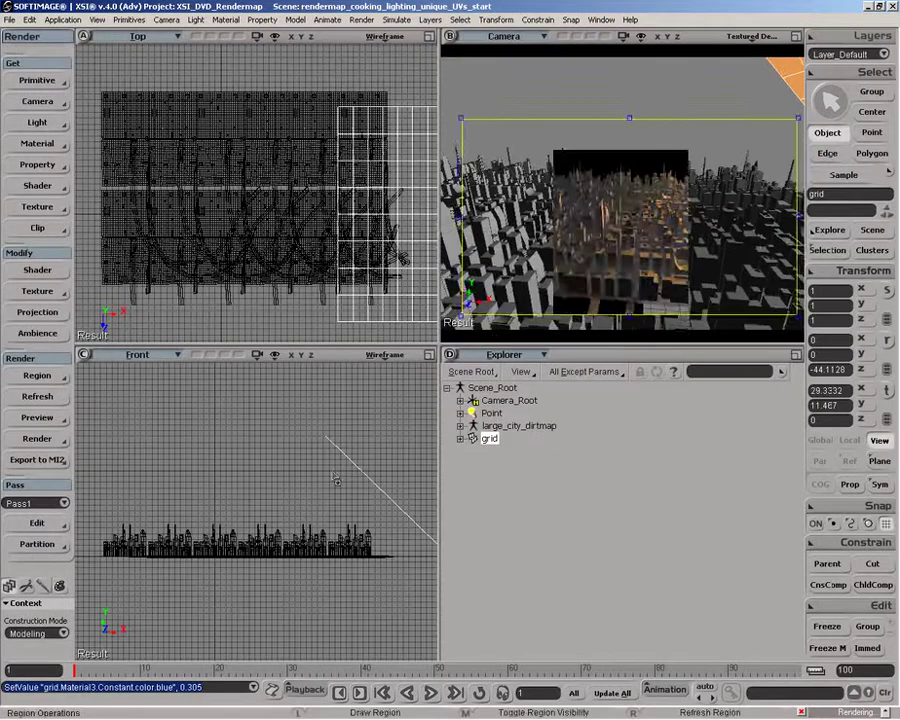
- Duplicate the orange grid, move the copy across the city to about X -19.84, and rotate it to about 38.4° around Z
key("space")
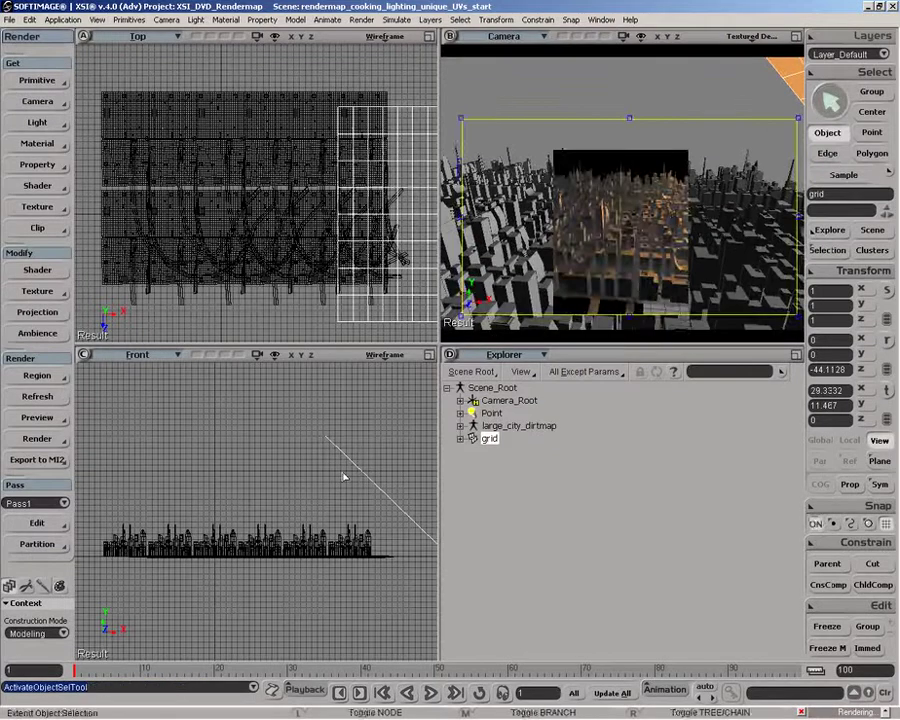
key("ctrl+d")
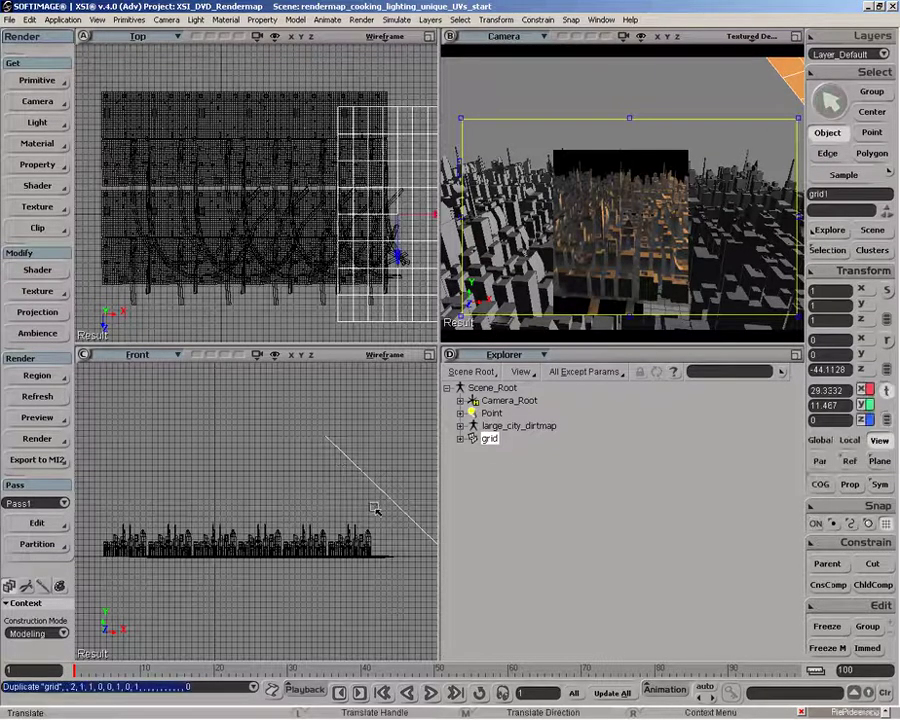
left_click_drag(407, 497, 185, 478)
key("c")
- Apply a Constant material to the duplicated grid and colour it light blue, with red at 0.39
left_click(33, 144)
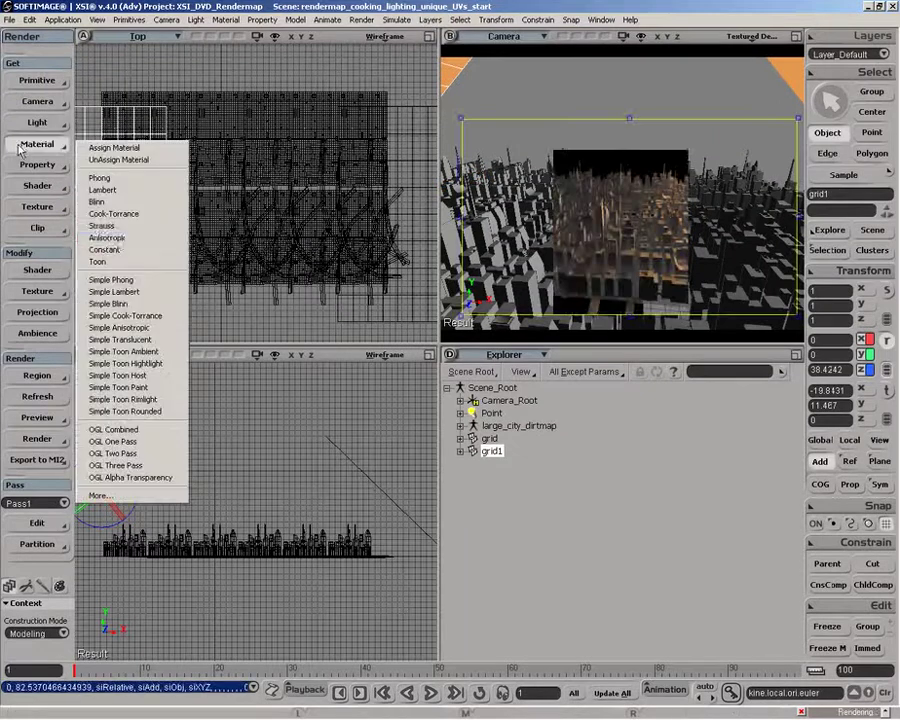
left_click(110, 251)
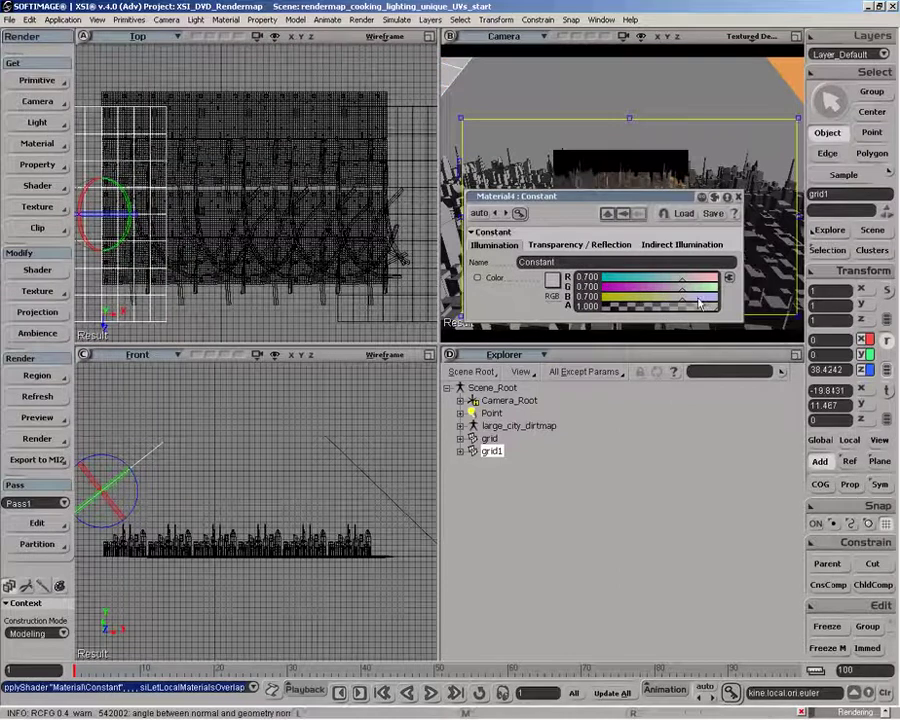
left_click(702, 299)
left_click_drag(665, 281, 647, 281)
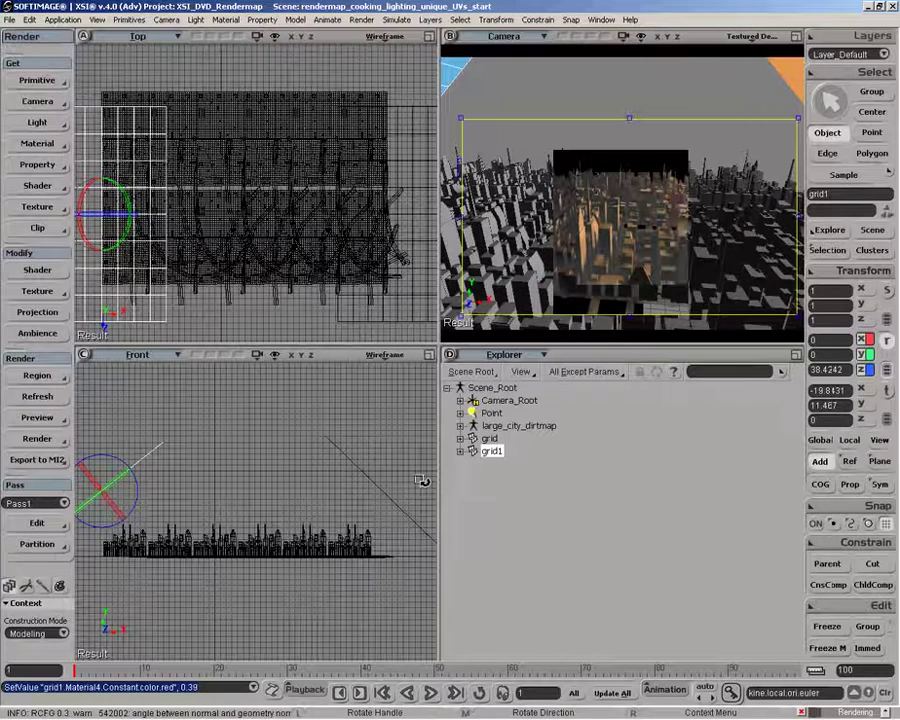
- Scale the light blue grid in the front view and activate rotation for it
key("x")
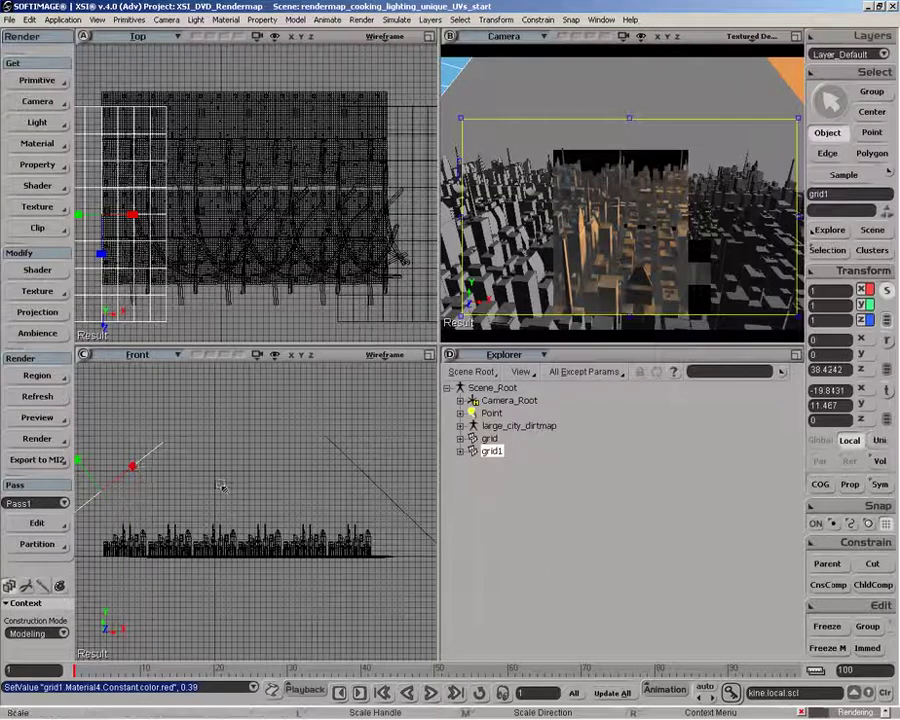
left_click_drag(105, 489, 133, 512)
left_click(888, 345)
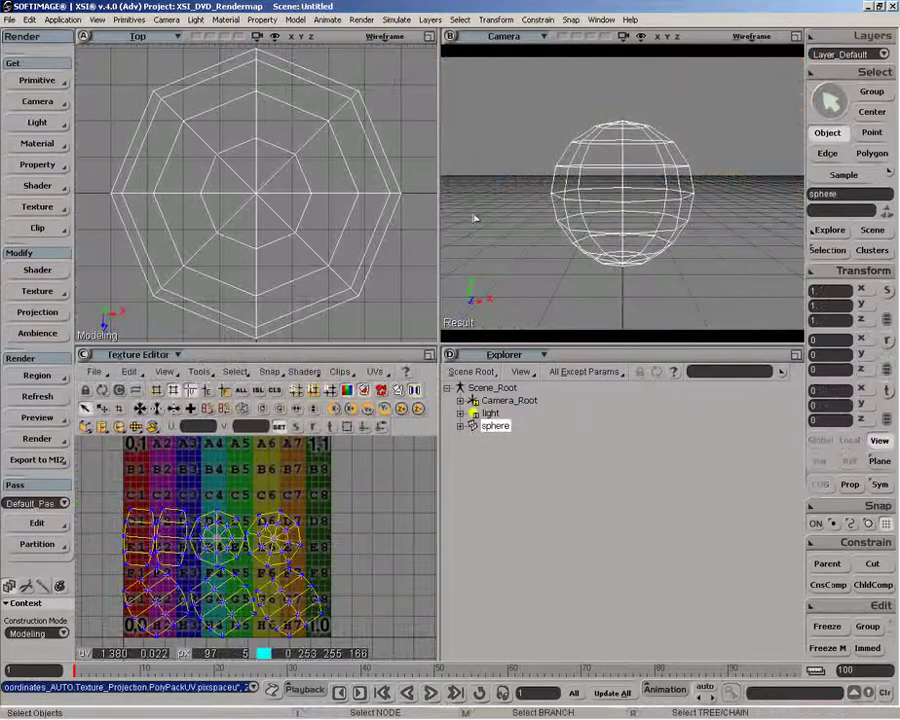
- Open the PolyPackUV properties of the sphere's texture projection and show them beside the maximized Texture Editor
left_click(460, 426)
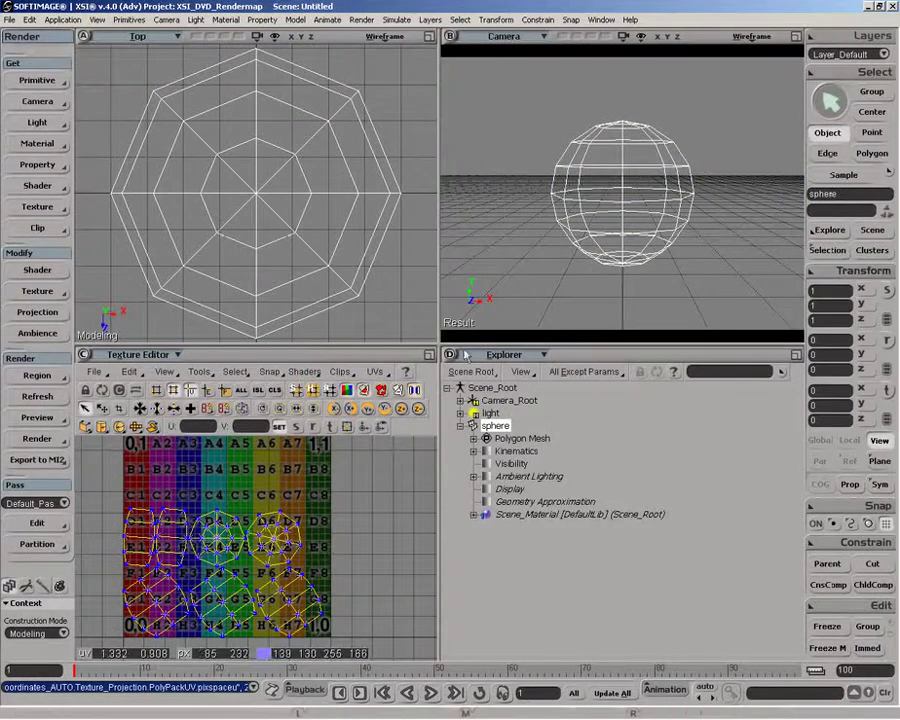
left_click(474, 439)
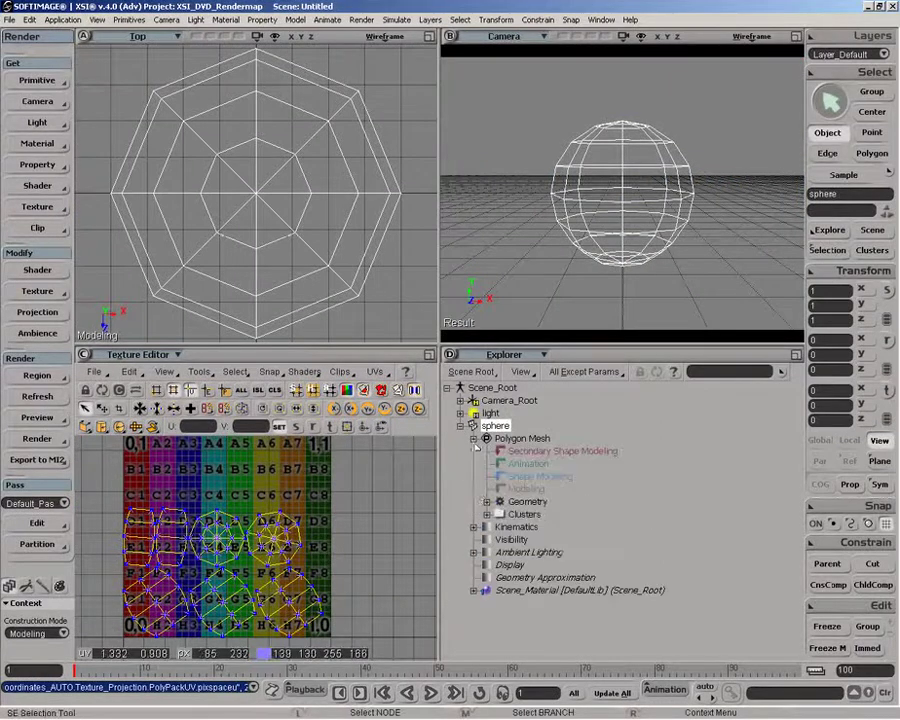
left_click(487, 514)
left_click(500, 527)
left_click(513, 540)
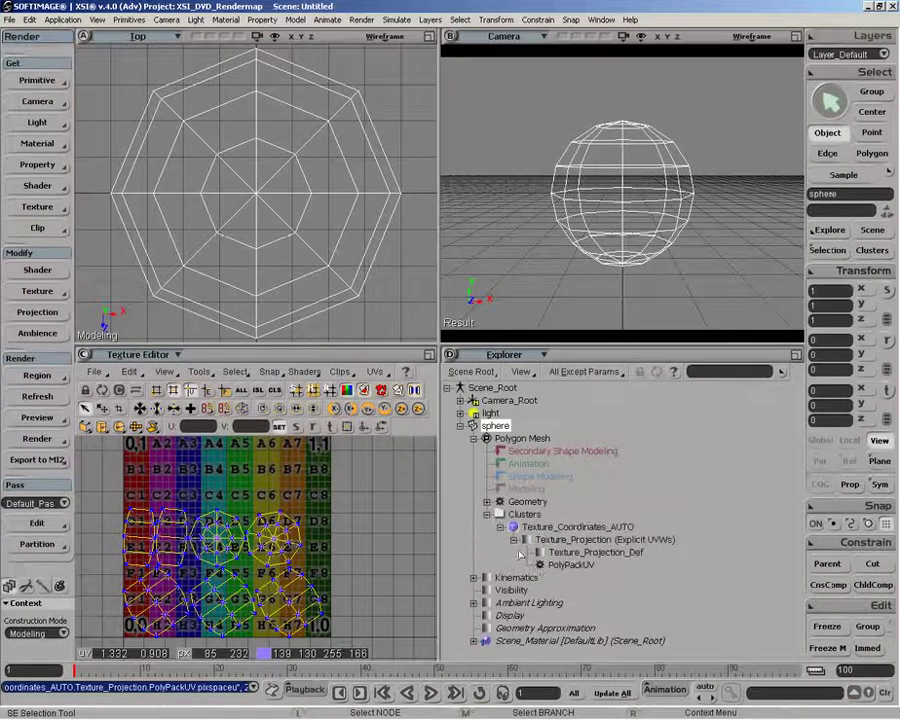
left_click(540, 565)
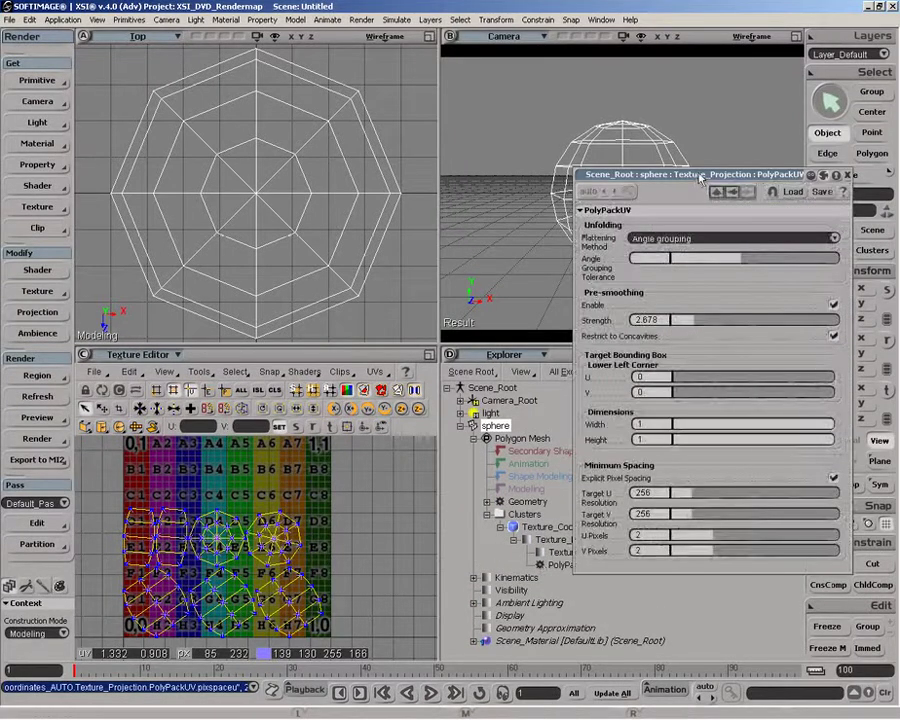
left_click(428, 354)
left_click_drag(644, 272, 756, 116)
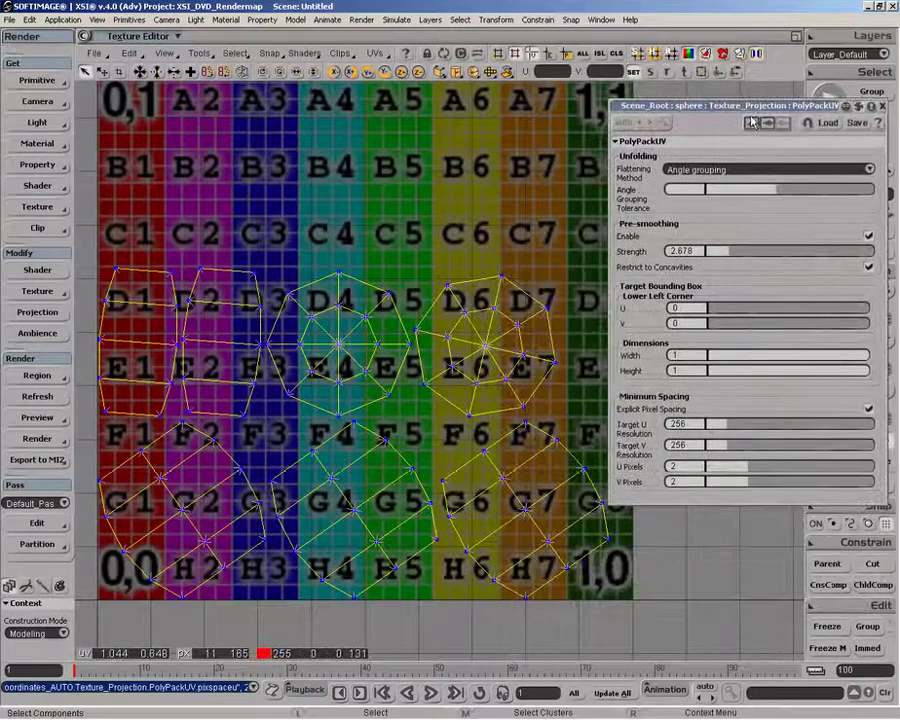
- Try the Individual polygon packing flattening method, and switch back to Angle grouping
left_click(723, 170)
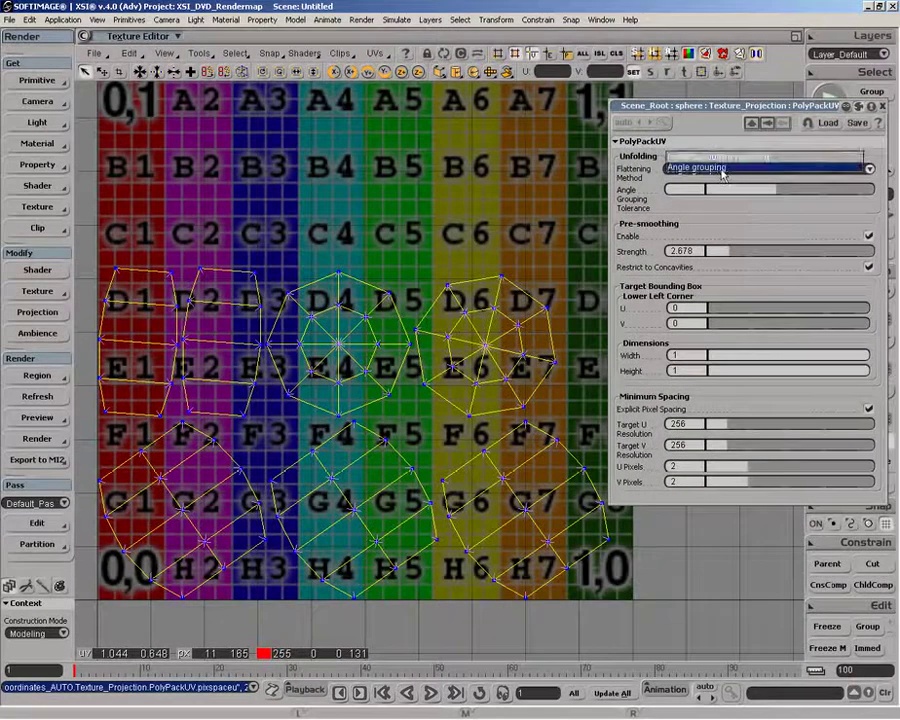
left_click(722, 159)
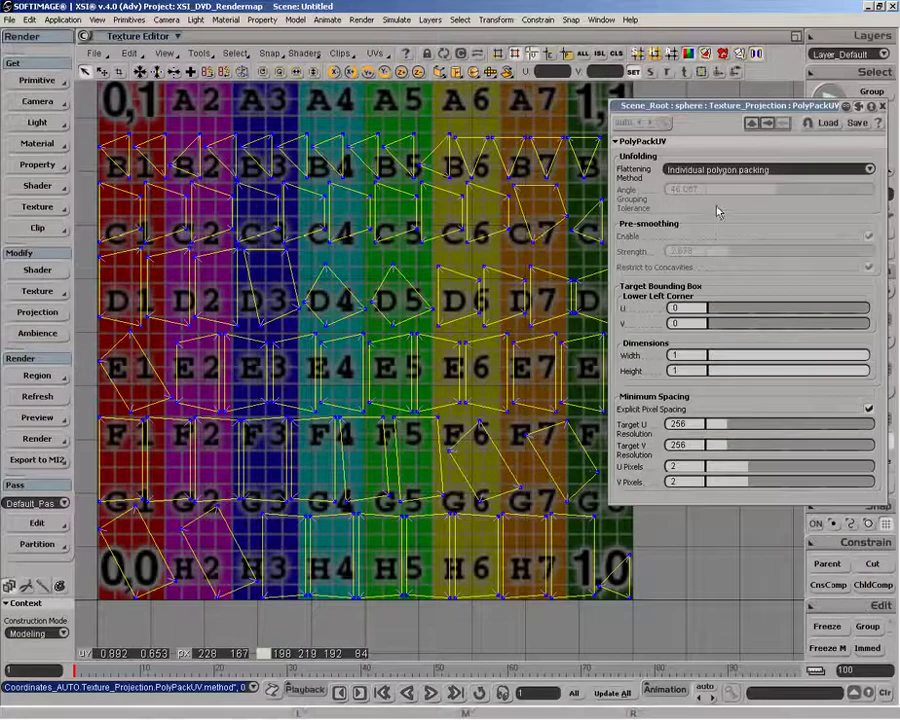
left_click(726, 172)
left_click(722, 180)
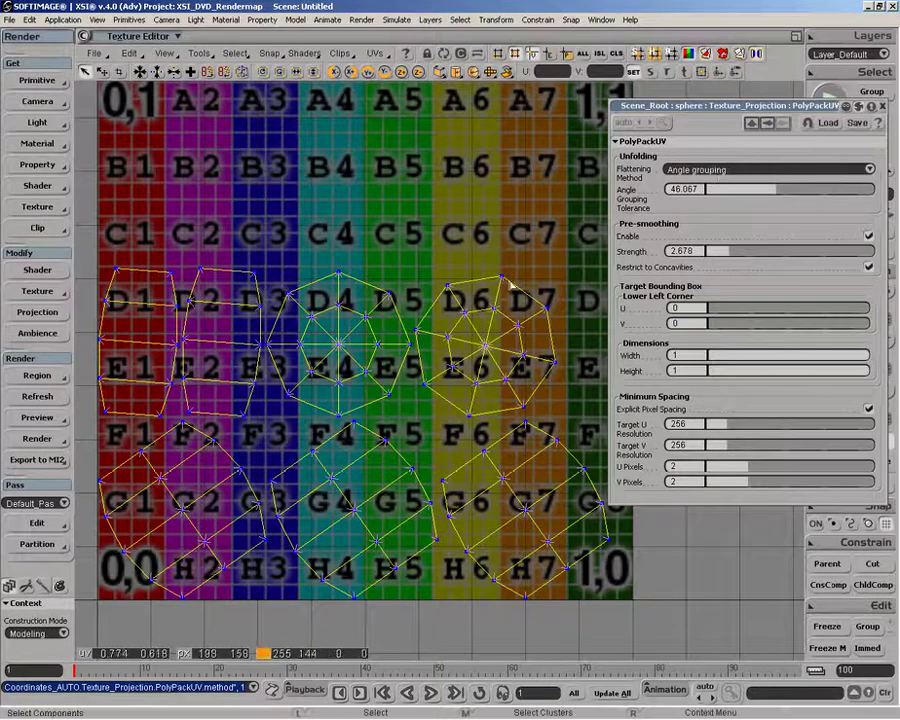
- Set the angle grouping tolerance to 45
left_click(690, 189)
type("45")
key("Return")
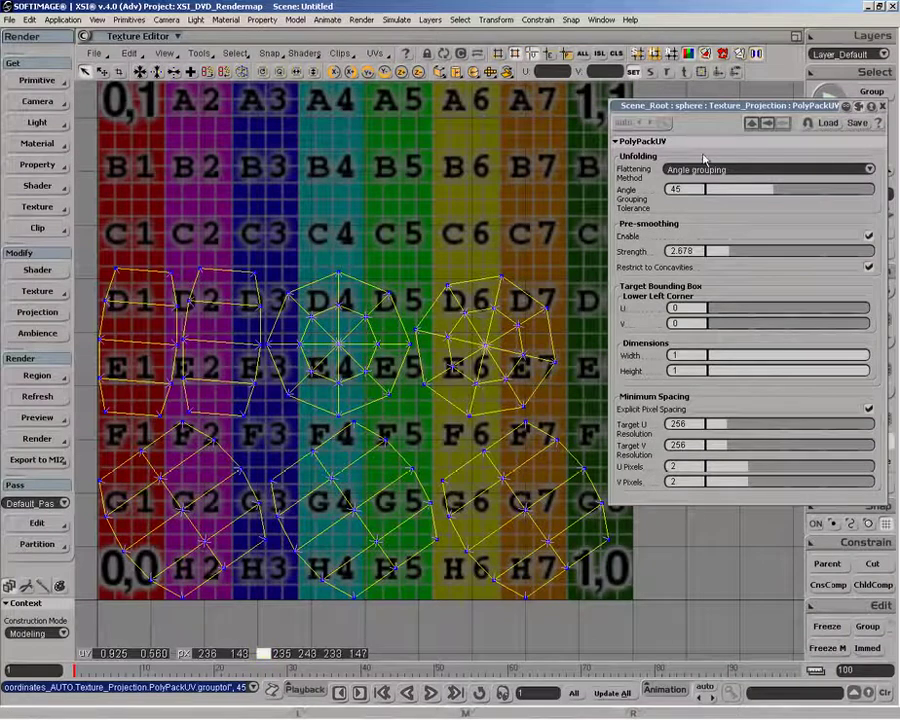
- Lower the angle grouping tolerance to about 17.2, and further down to 1
left_click_drag(779, 195, 713, 193)
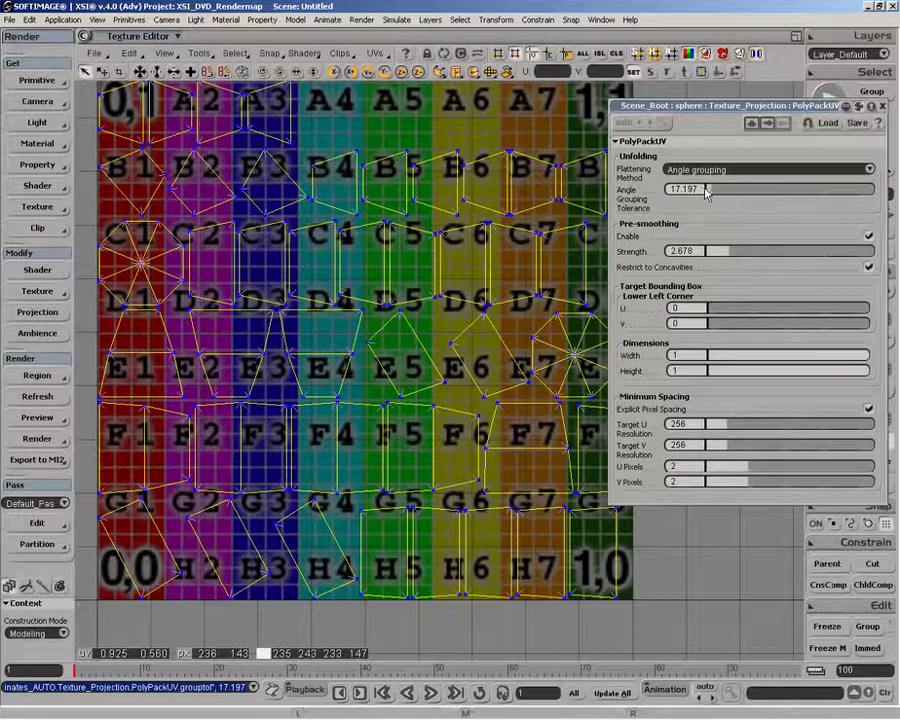
left_click_drag(700, 190, 670, 190)
type("1")
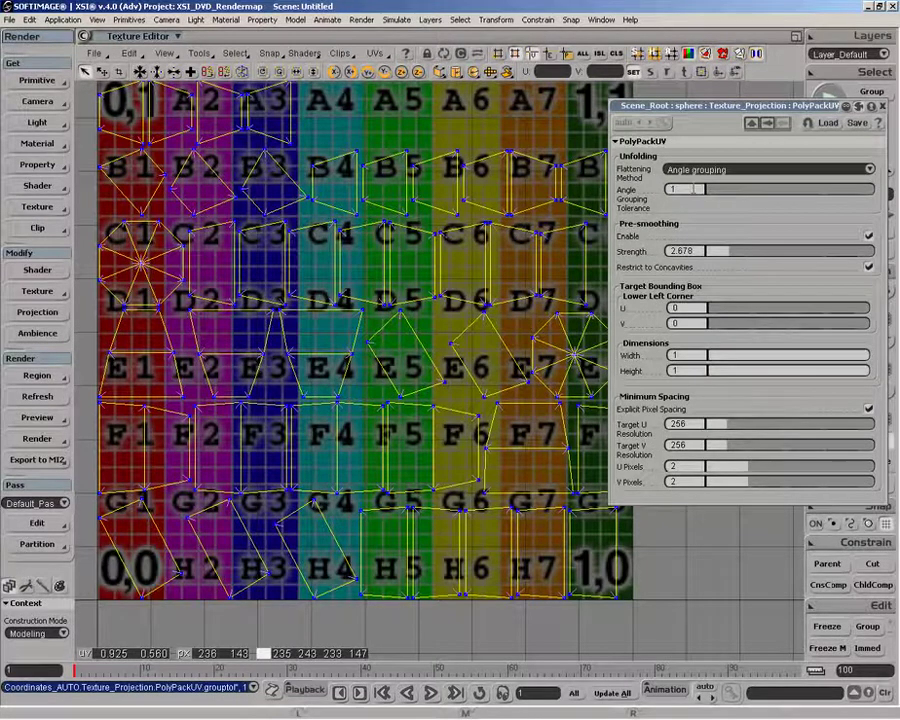
key("Return")
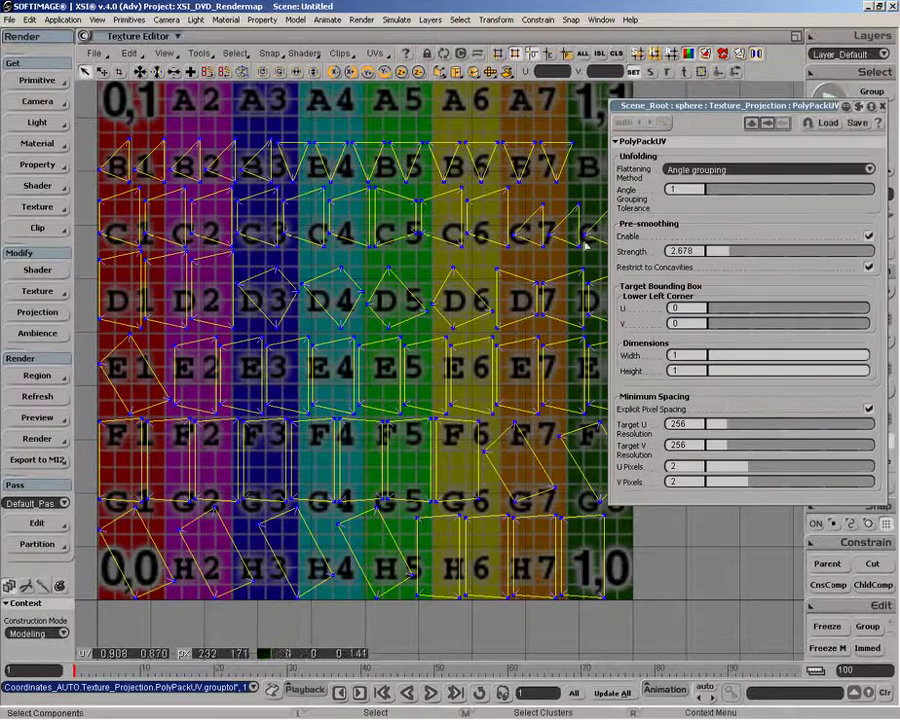
- Raise the angle grouping tolerance to about 56.7
left_click_drag(707, 189, 800, 198)
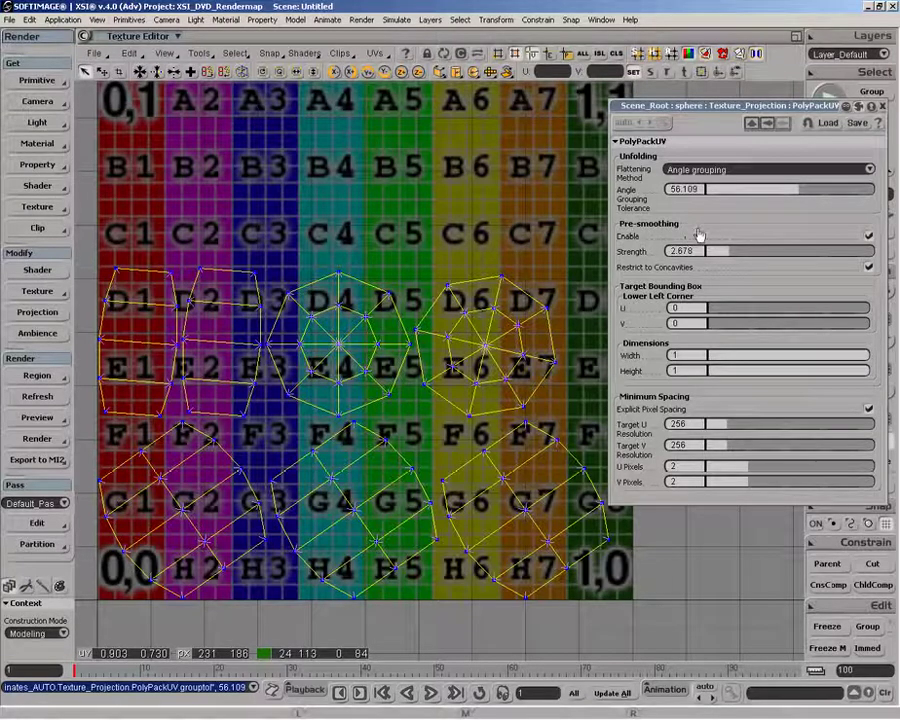
mouse_move(795, 197)
left_mouse_down()
mouse_move(755, 190)
mouse_move(812, 193)
mouse_move(796, 192)
left_mouse_up()
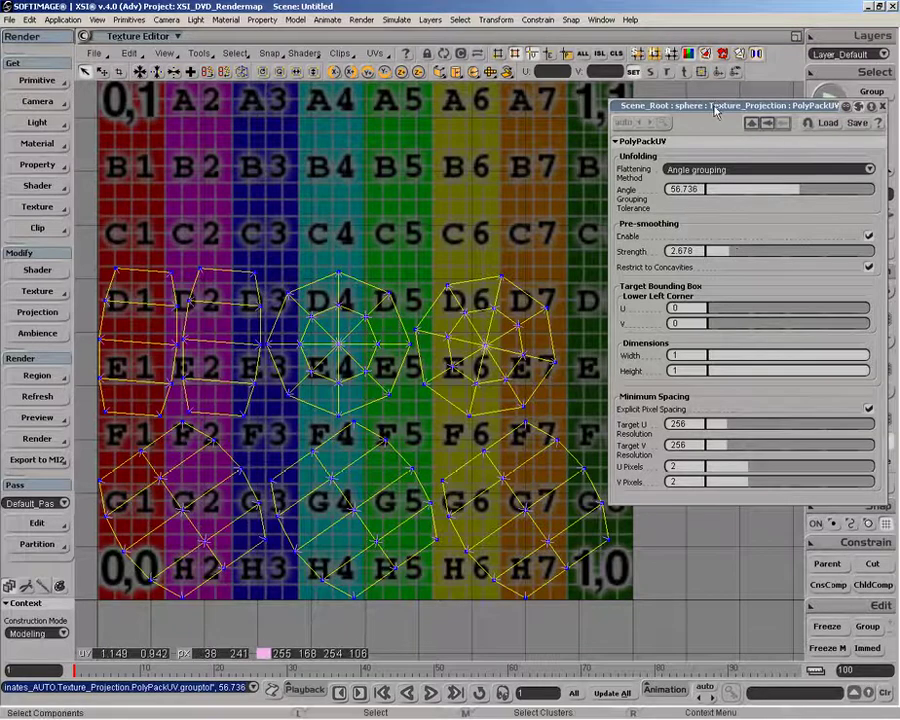
- Set the pre-smoothing strength to about 2.76 and the target bounding box's lower left corner V to 0
left_click_drag(716, 107, 708, 113)
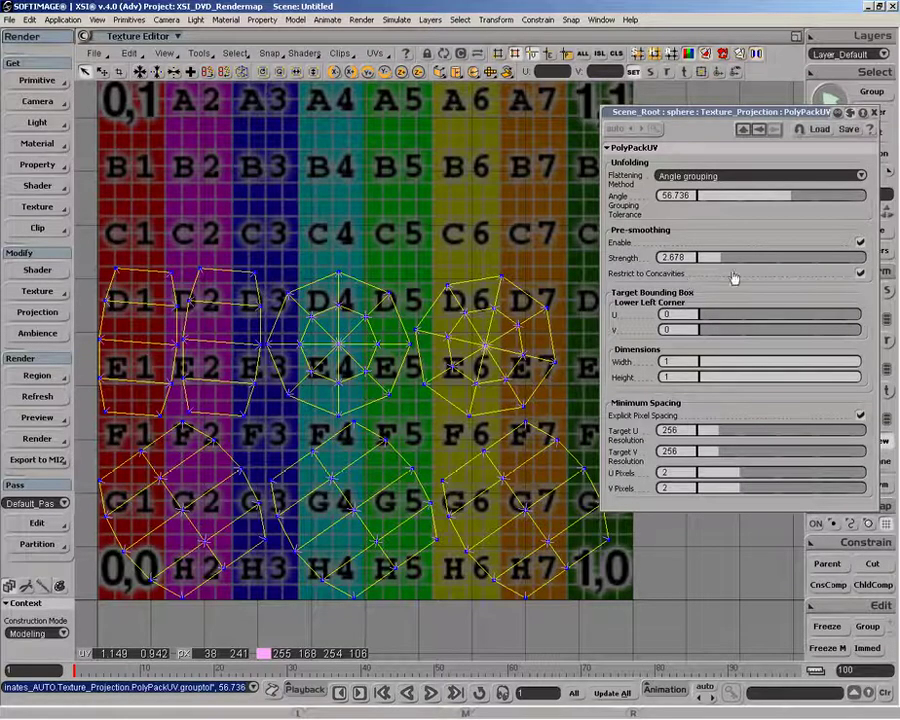
mouse_move(705, 258)
left_mouse_down()
mouse_move(833, 256)
mouse_move(720, 258)
left_mouse_up()
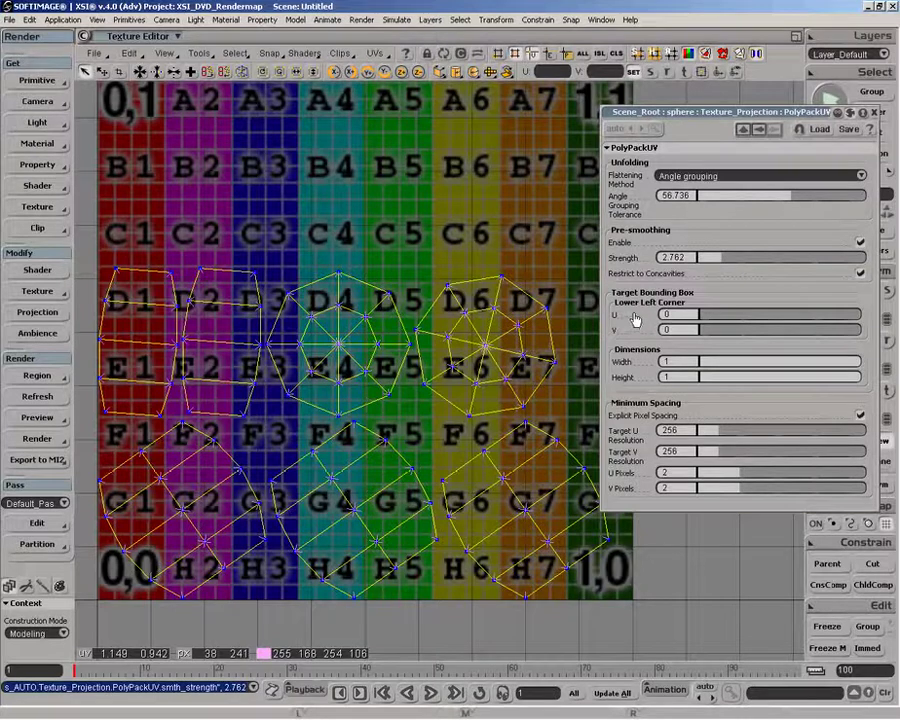
mouse_move(704, 338)
left_mouse_down()
mouse_move(832, 328)
mouse_move(703, 334)
left_mouse_up()
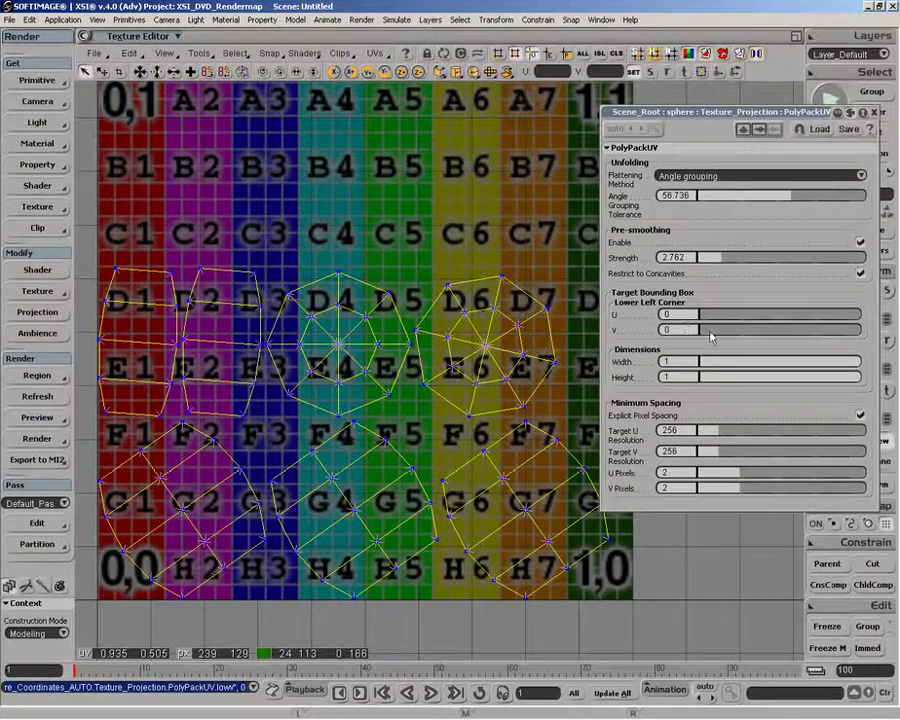
- Set the sphere's minimum UV spacing to 1 pixel in both U and V, and close its PolyPackUV properties
mouse_move(722, 473)
left_mouse_down()
mouse_move(707, 478)
mouse_move(824, 472)
mouse_move(845, 487)
mouse_move(711, 490)
left_mouse_up()
left_click(717, 474)
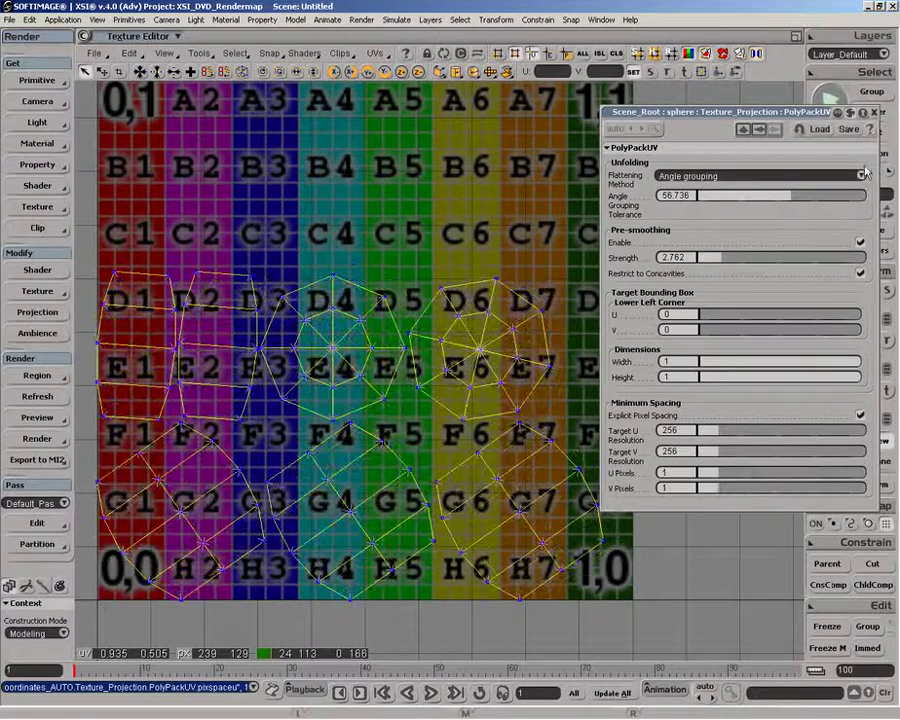
left_click(874, 113)
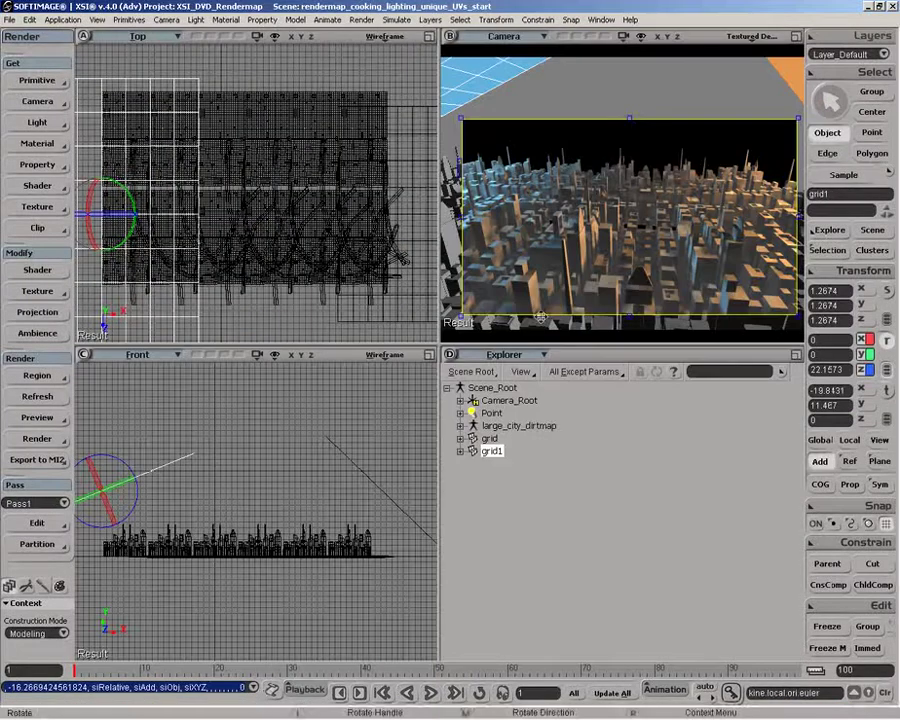
- Add a Unique UVs texture projection to the city mesh, using Individual polygon packing as the flattening method
key("space")
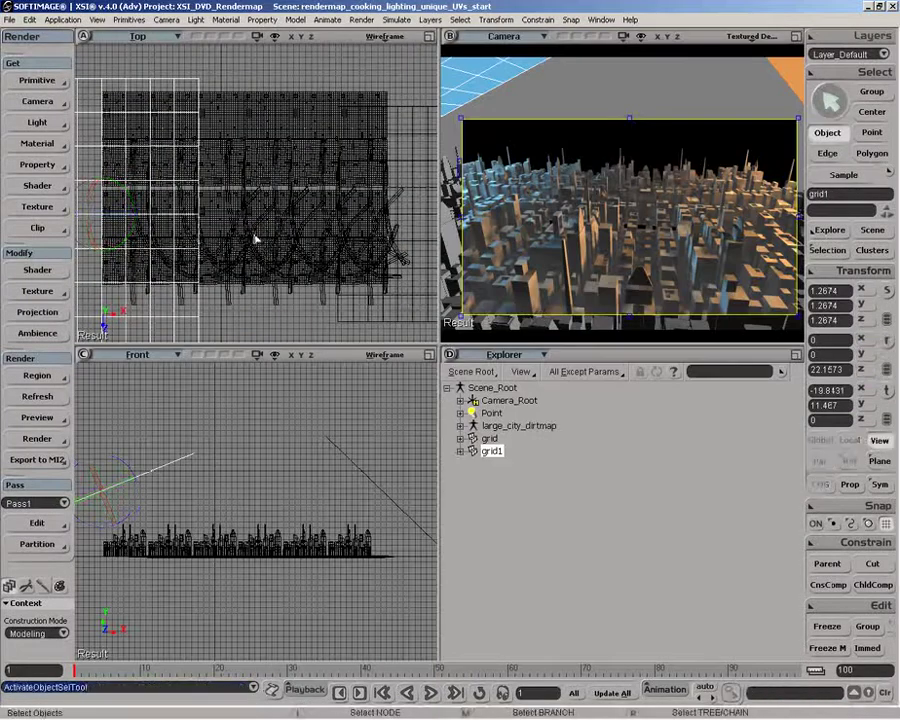
left_click(255, 238)
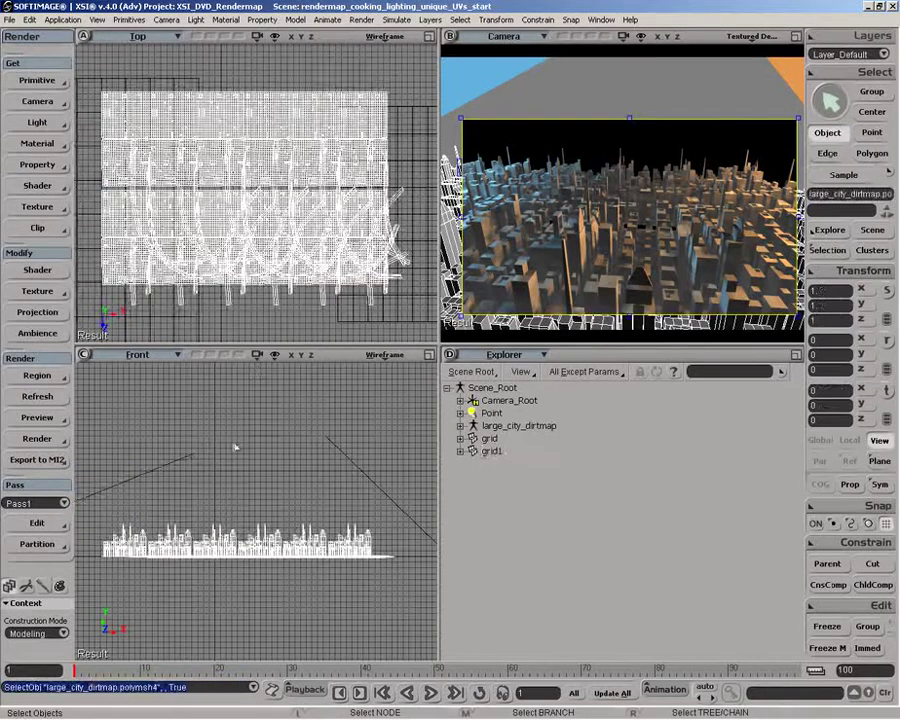
left_click(37, 143)
left_click(37, 164)
mouse_move(140, 169)
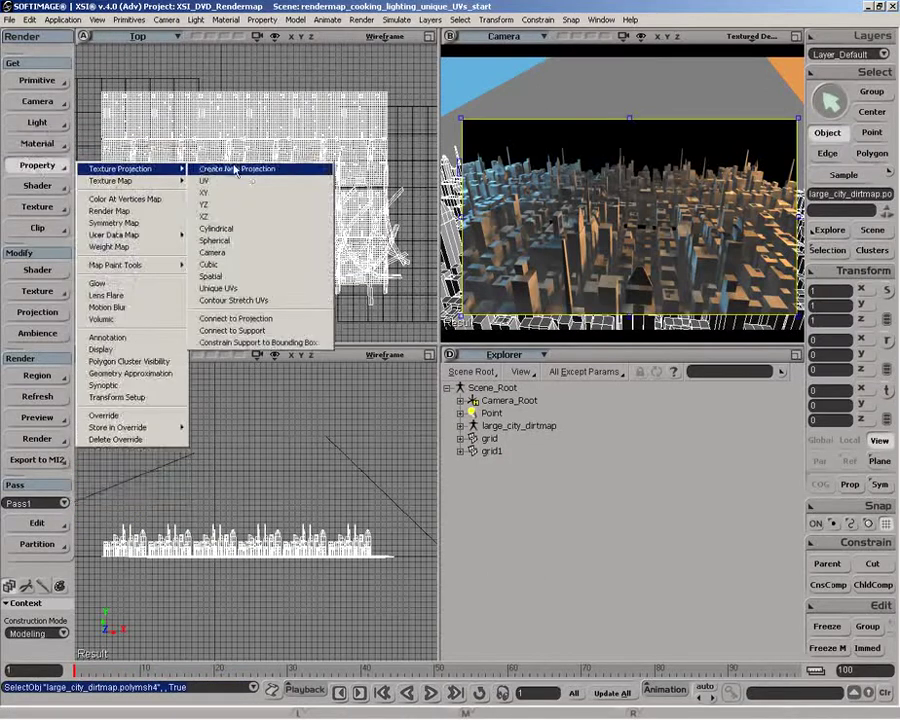
left_click(241, 290)
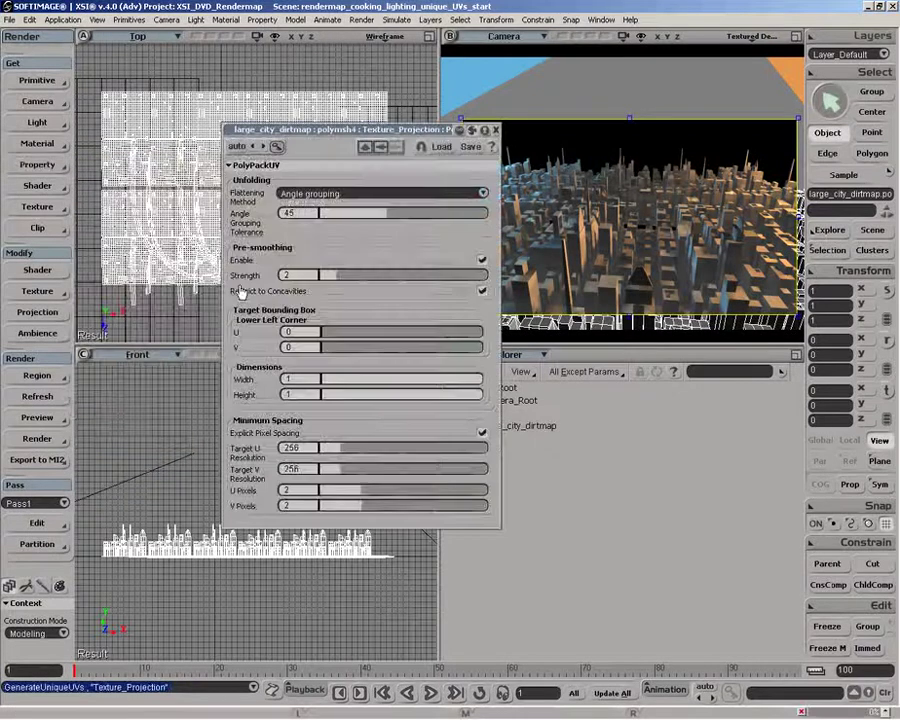
left_click(352, 192)
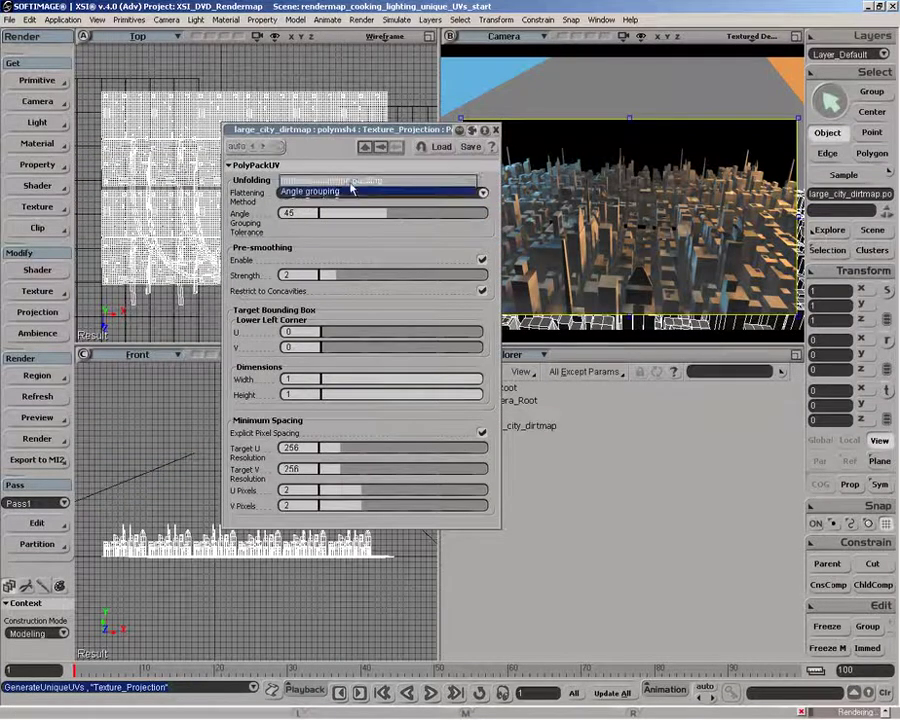
left_click(380, 182)
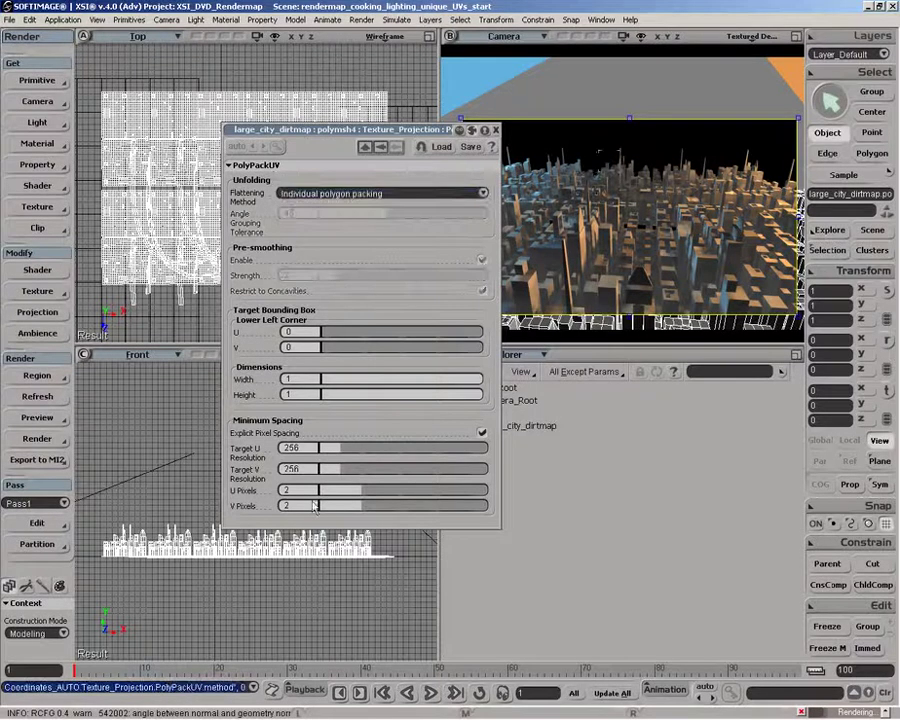
- Set the target U and V resolutions of the city's unique UVs to 2048 and close the properties
left_click(292, 447)
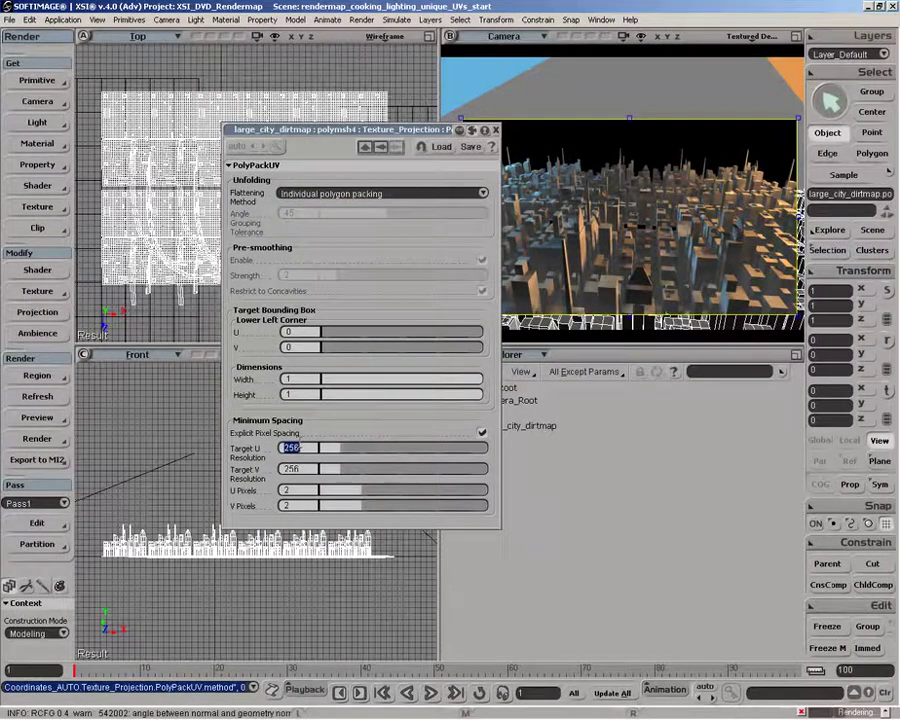
key("BackSpace")
type("2048")
key("Return")
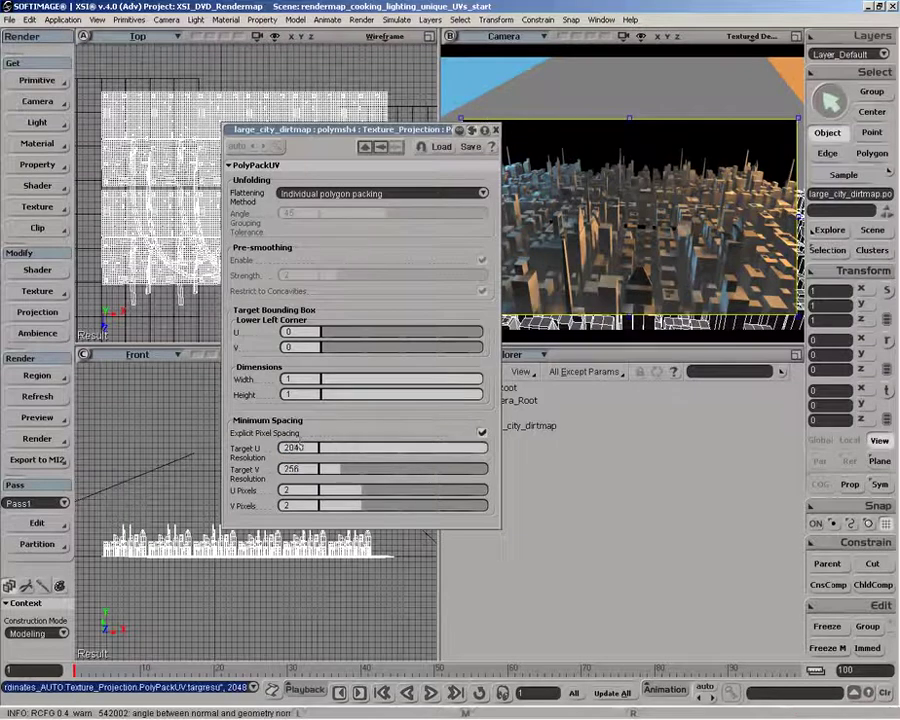
double_click(292, 469)
type("204")
type("8")
key("Return")
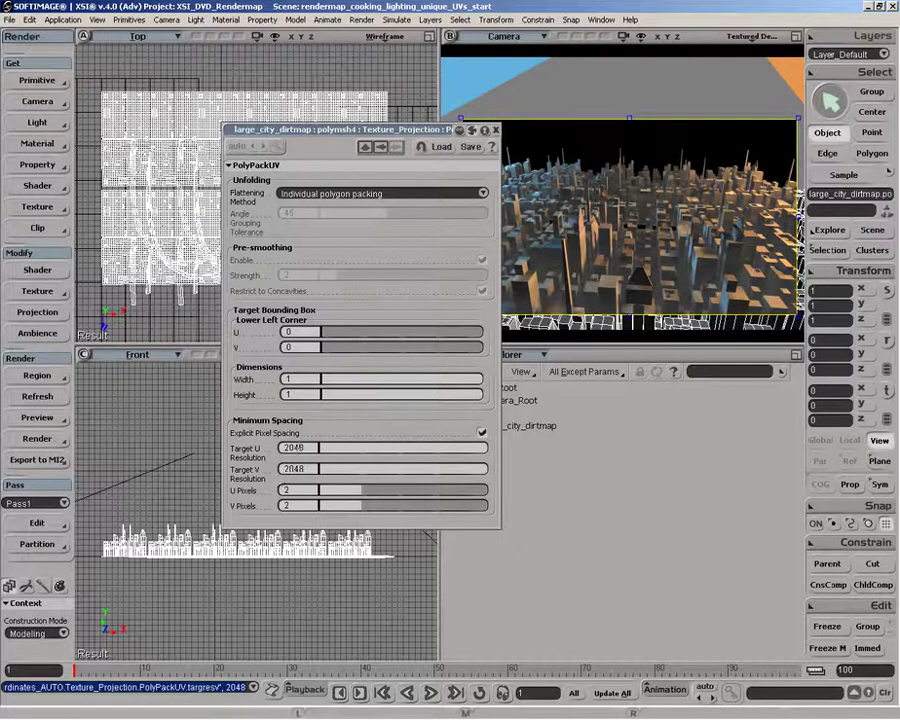
left_click(282, 454)
left_click(496, 130)
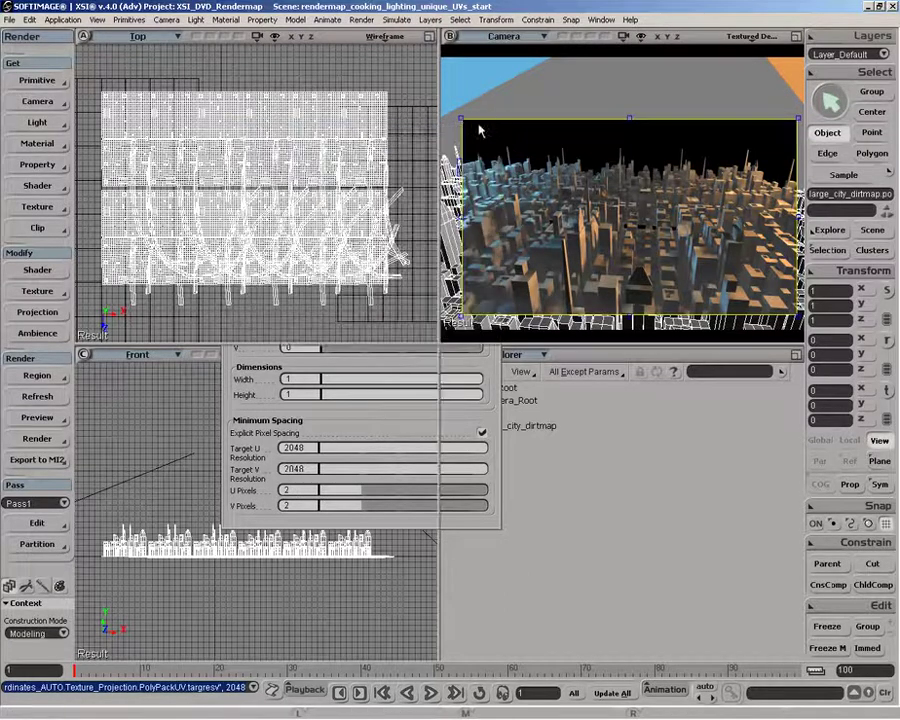
- Show the city's Texture_Projection UVs in the Texture Editor in place of the Front view and inspect the packed layout enlarged
left_click(135, 355)
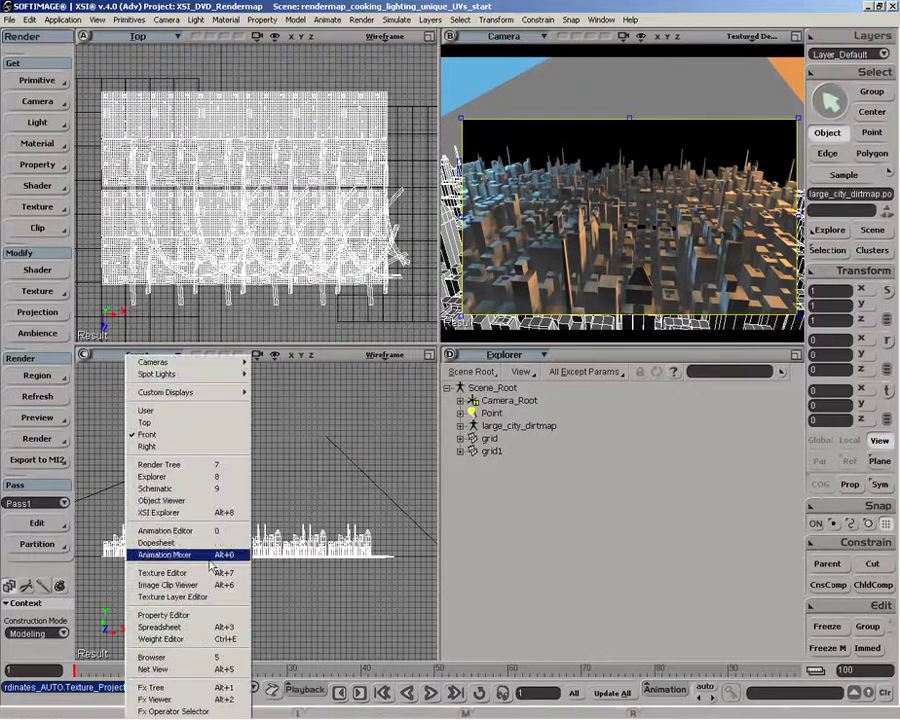
left_click(181, 575)
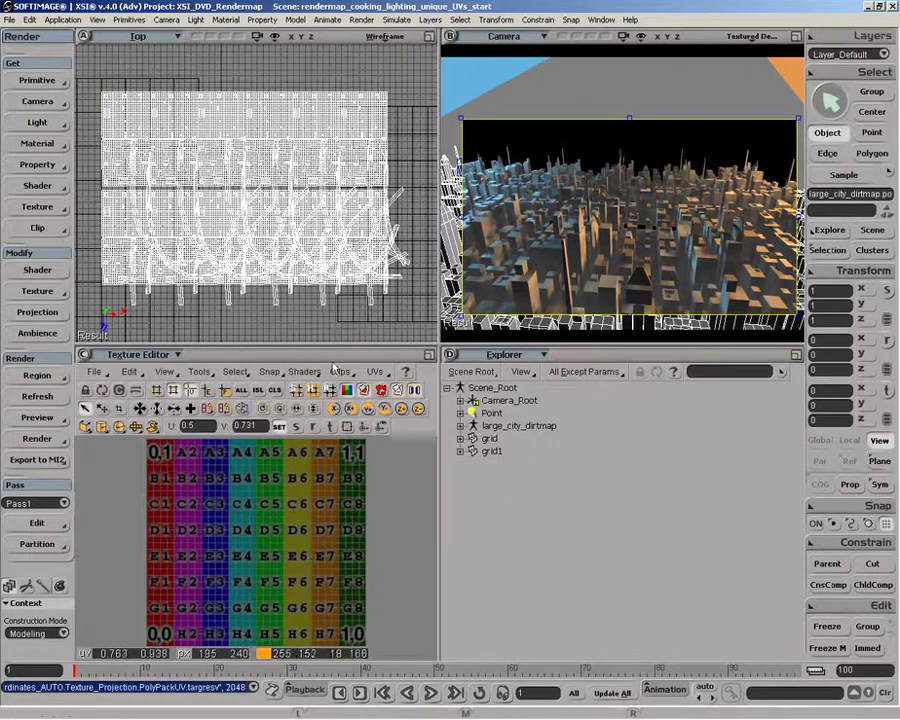
left_click(372, 372)
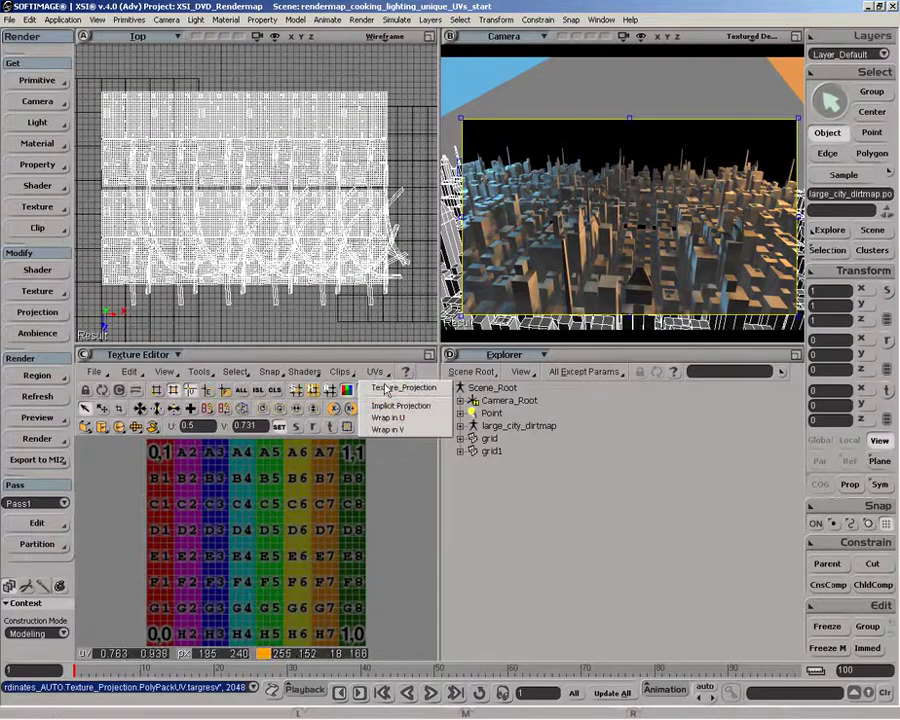
left_click(386, 389)
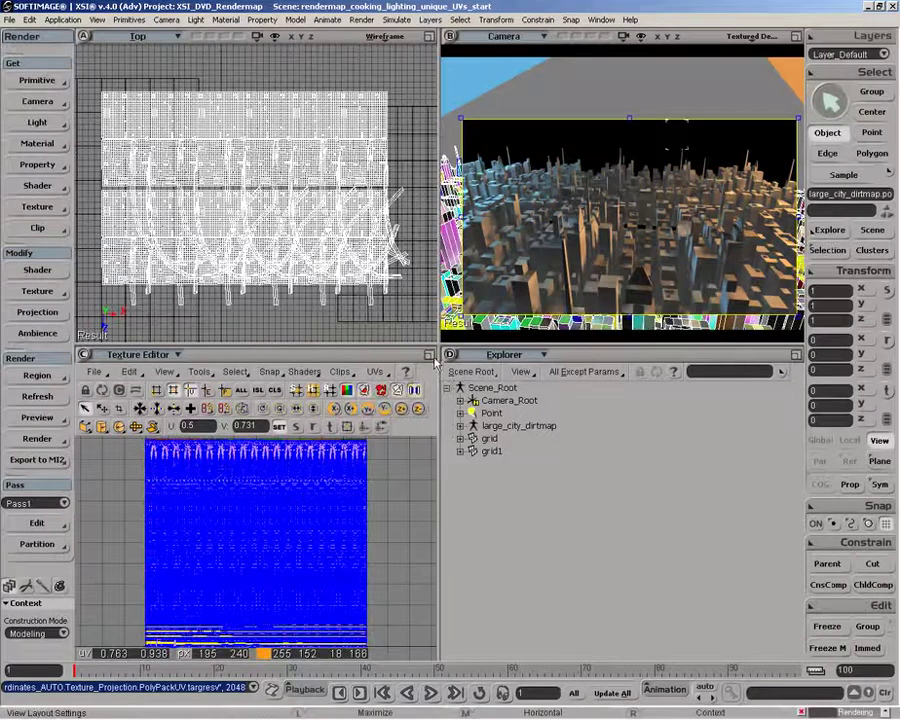
key("F12")
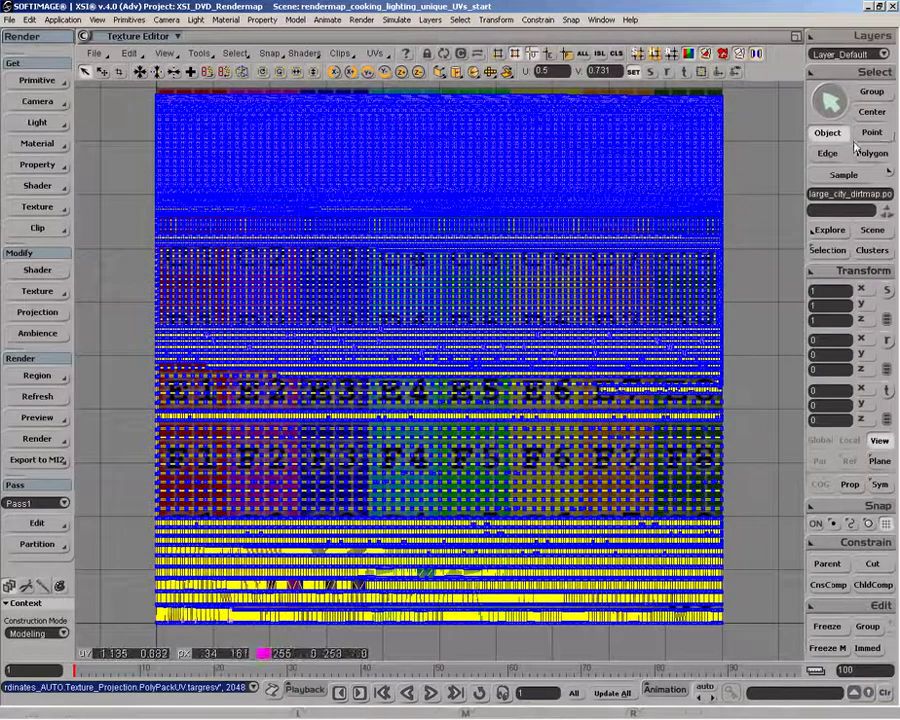
key("F12")
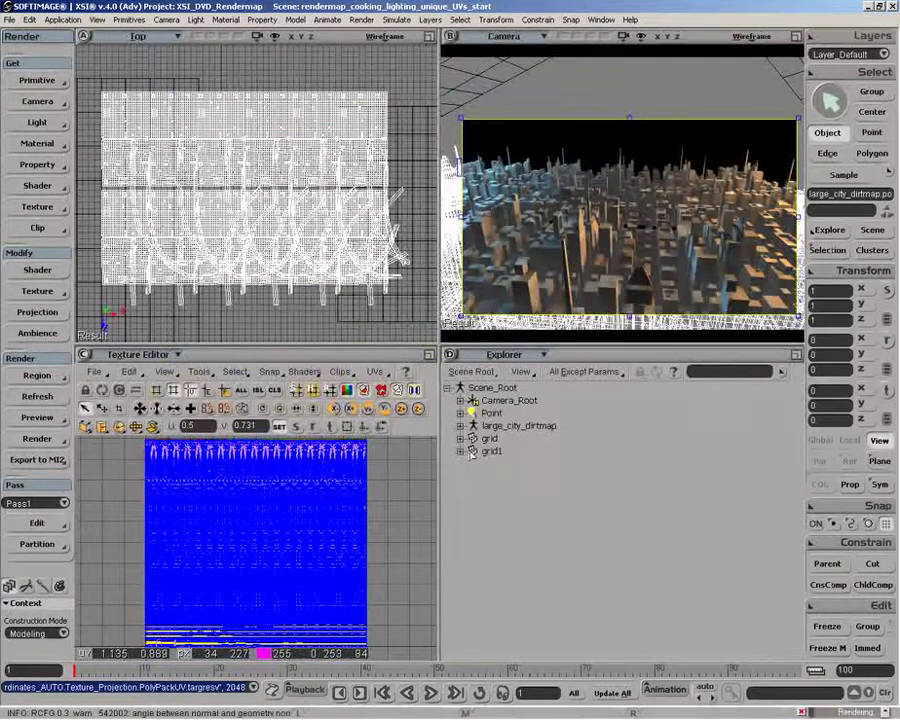
- Freeze the PolyPackUV operator under Texture_Projection in the clusters of the city's polymsh4
key("f")
left_click(475, 489)
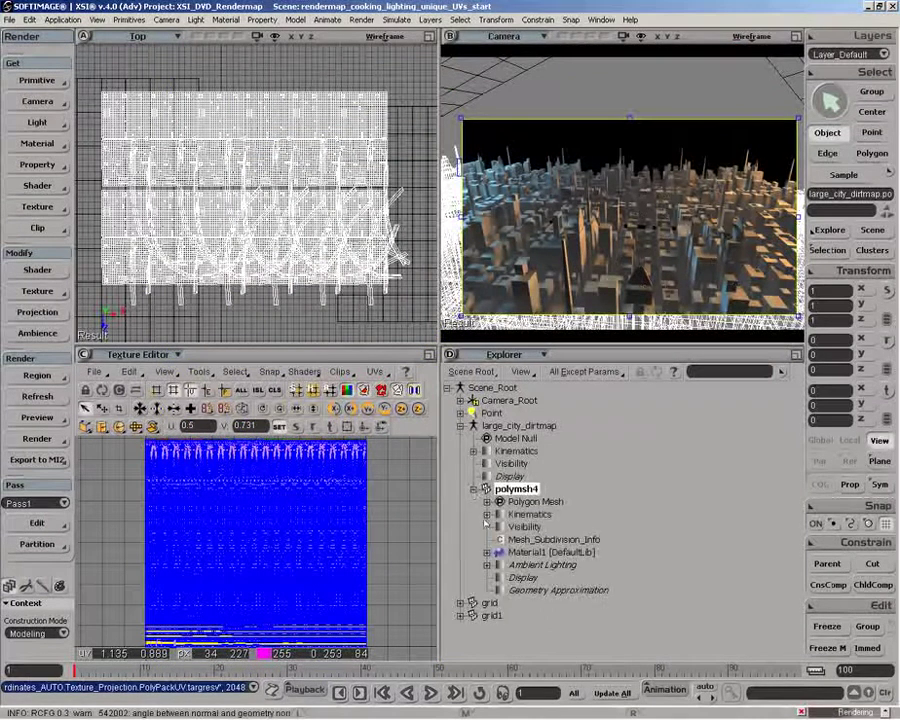
left_click(487, 501)
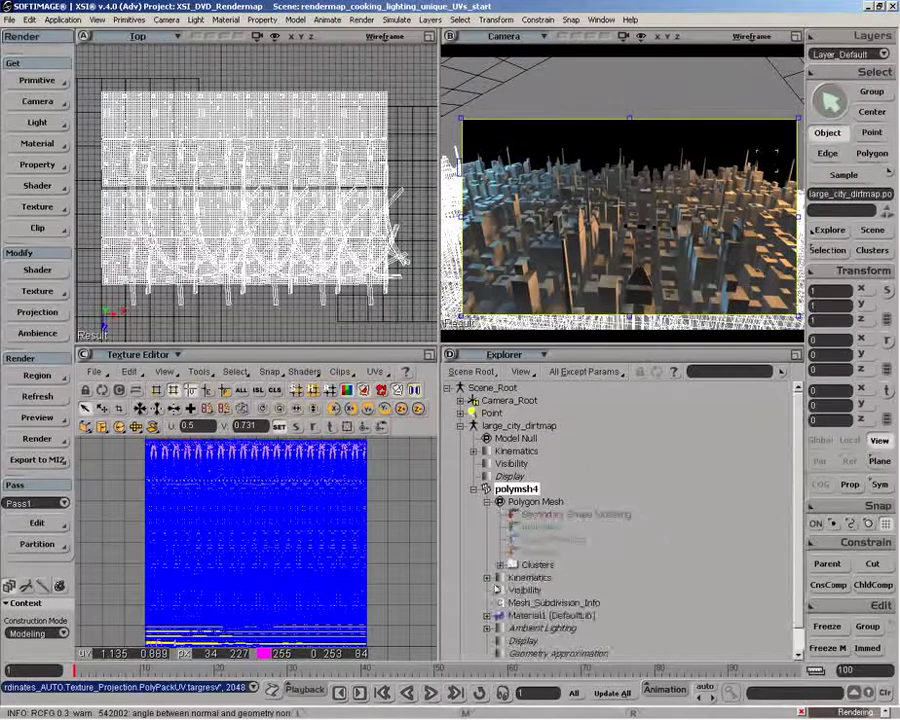
left_click(499, 564)
left_click(513, 577)
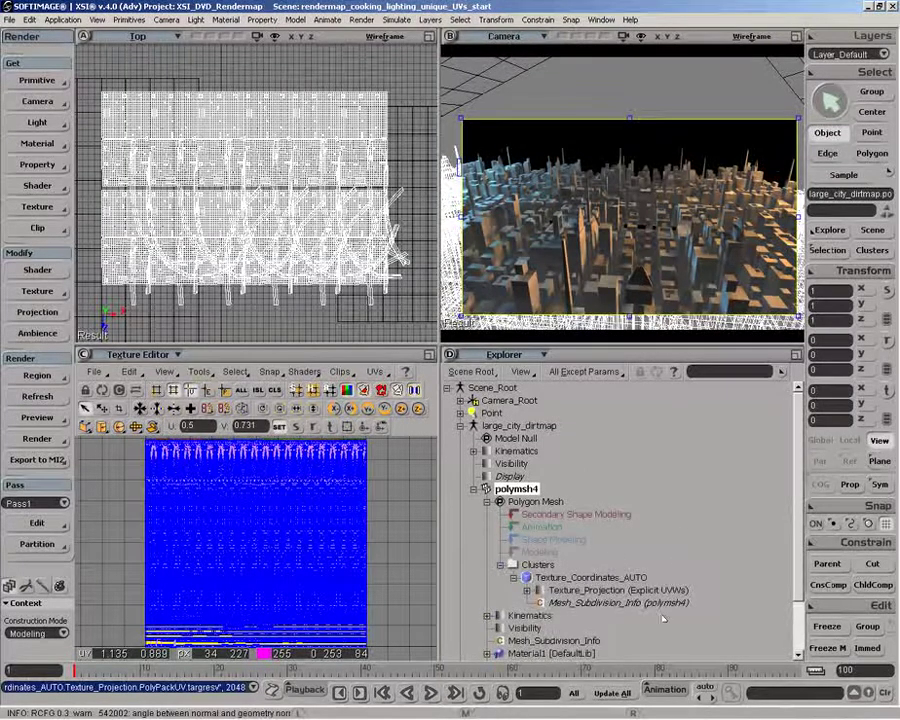
left_click(527, 590)
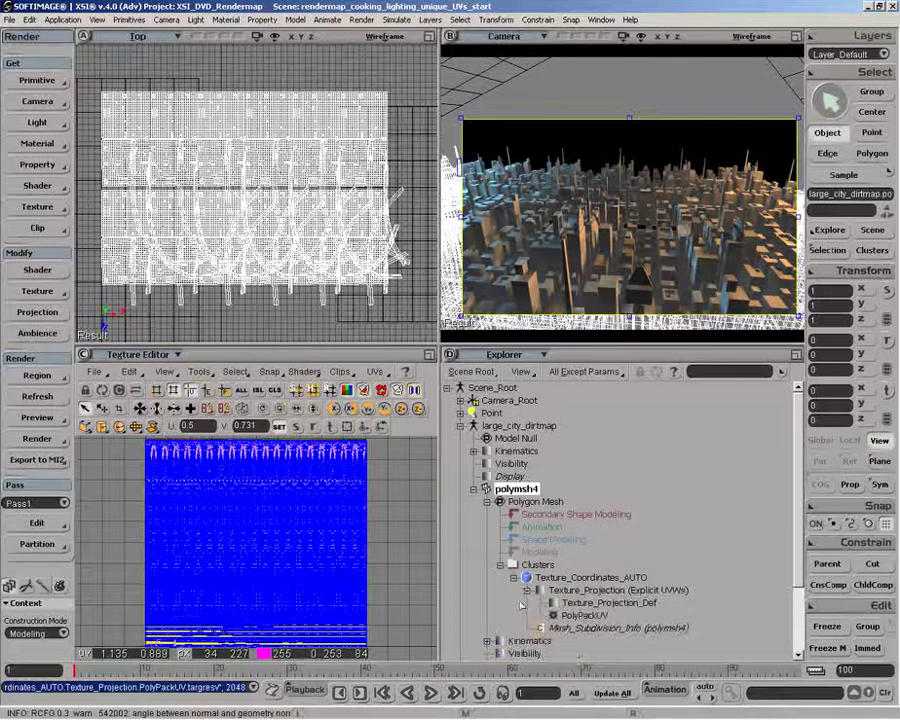
left_click(583, 615)
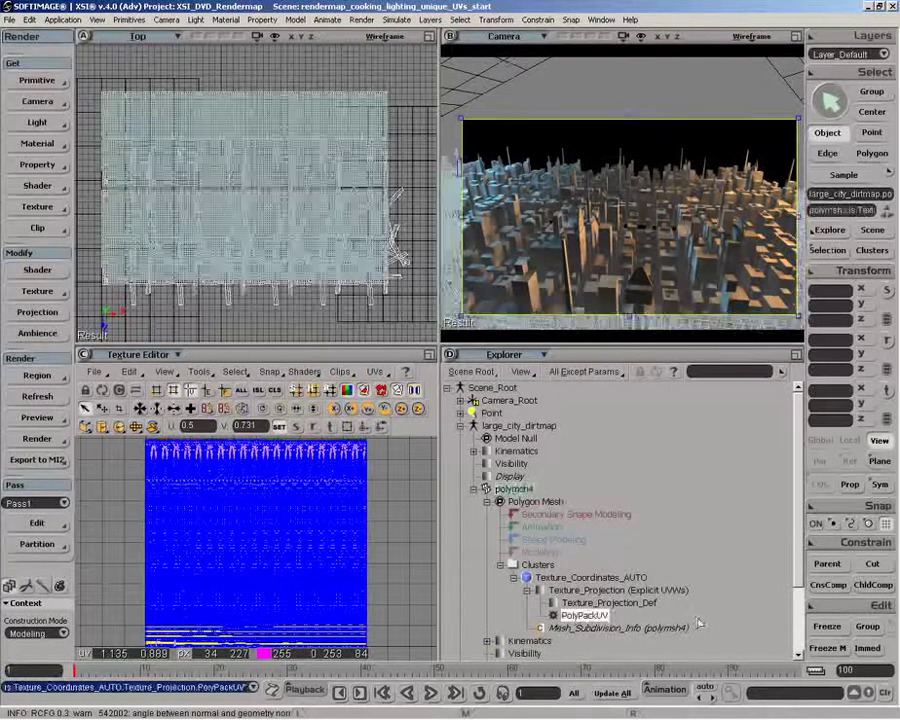
left_click(826, 627)
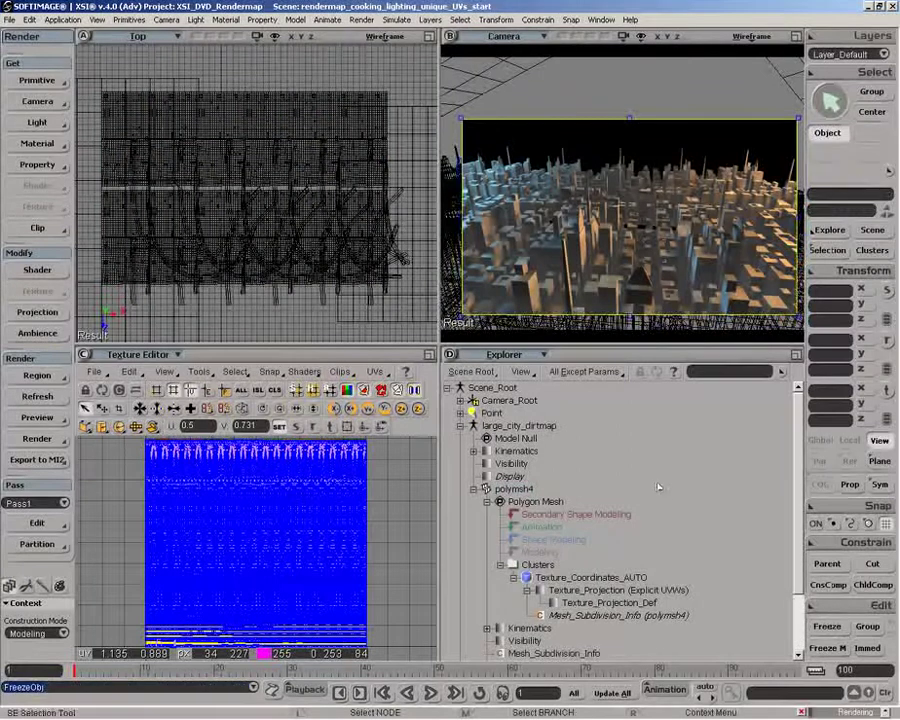
- Add a RenderMap property to polymsh4 and set its image path to Render_Pictures\RenderMap_city.pic
left_click(514, 489)
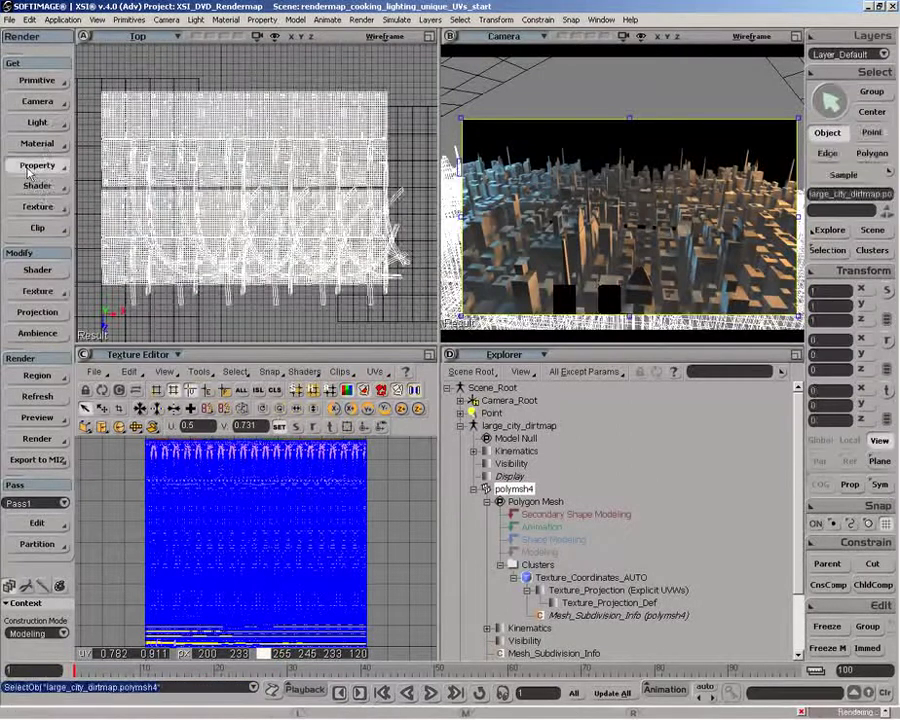
left_click(29, 168)
left_click(120, 154)
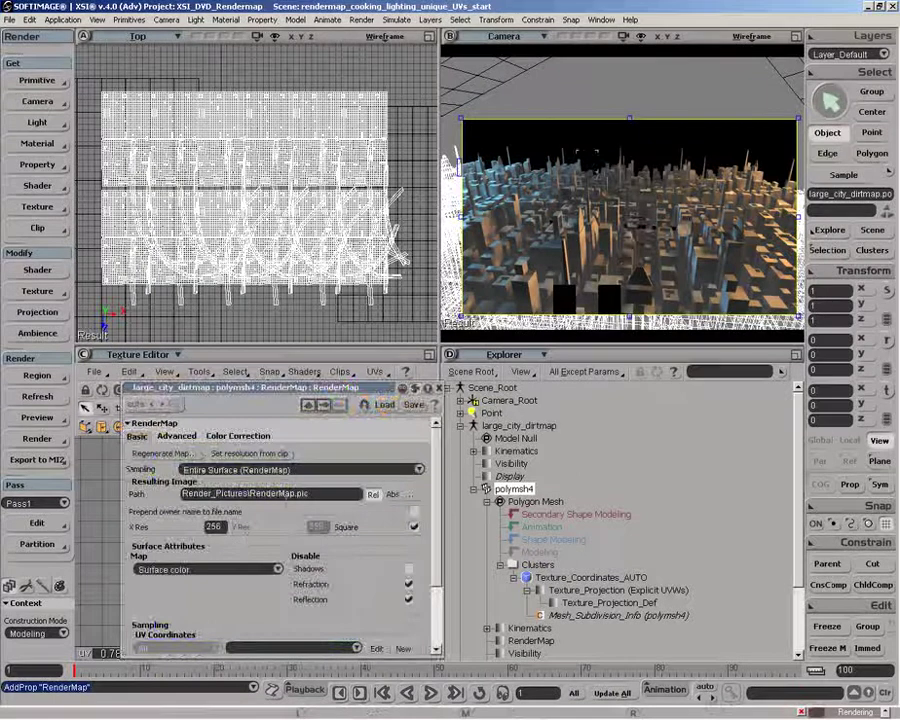
type("_cit")
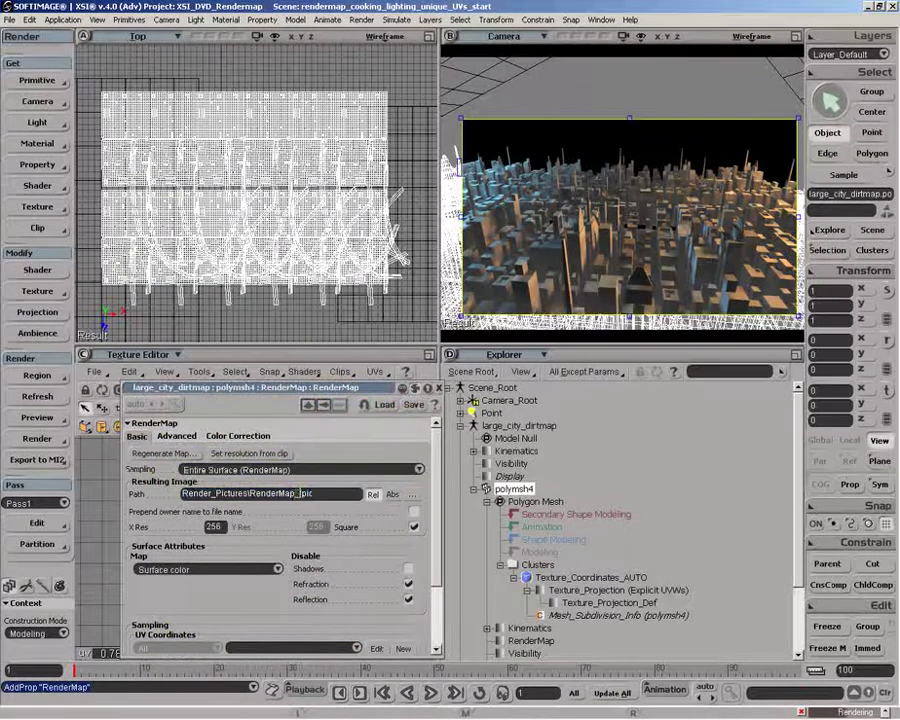
type("y")
key("Return")
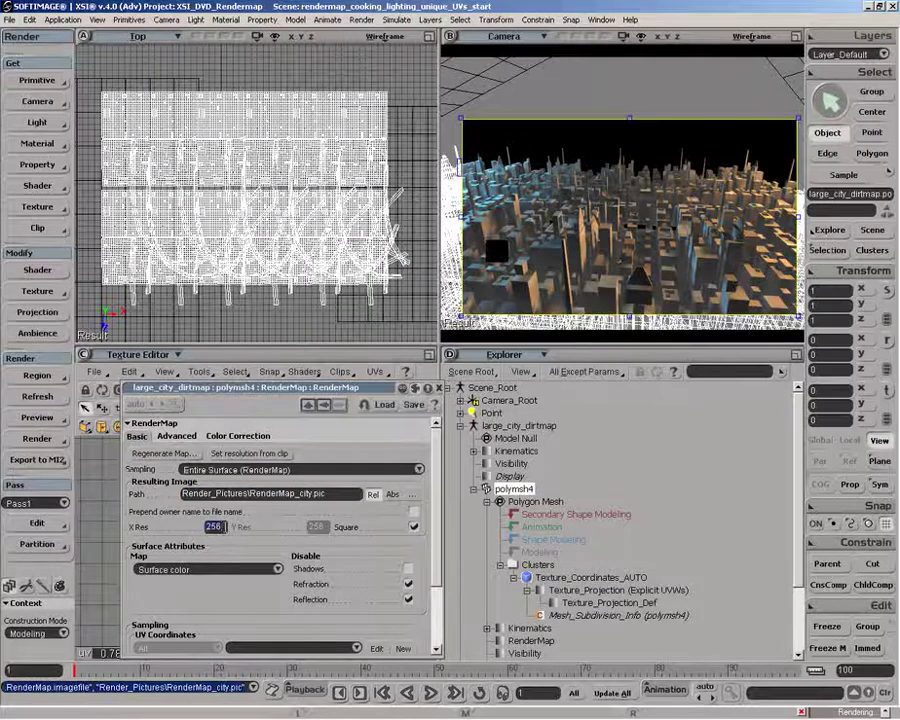
- Set the render map's X resolution to 2048 and choose Texture_Projection as its UV coordinates
double_click(216, 526)
type("2048")
key("Return")
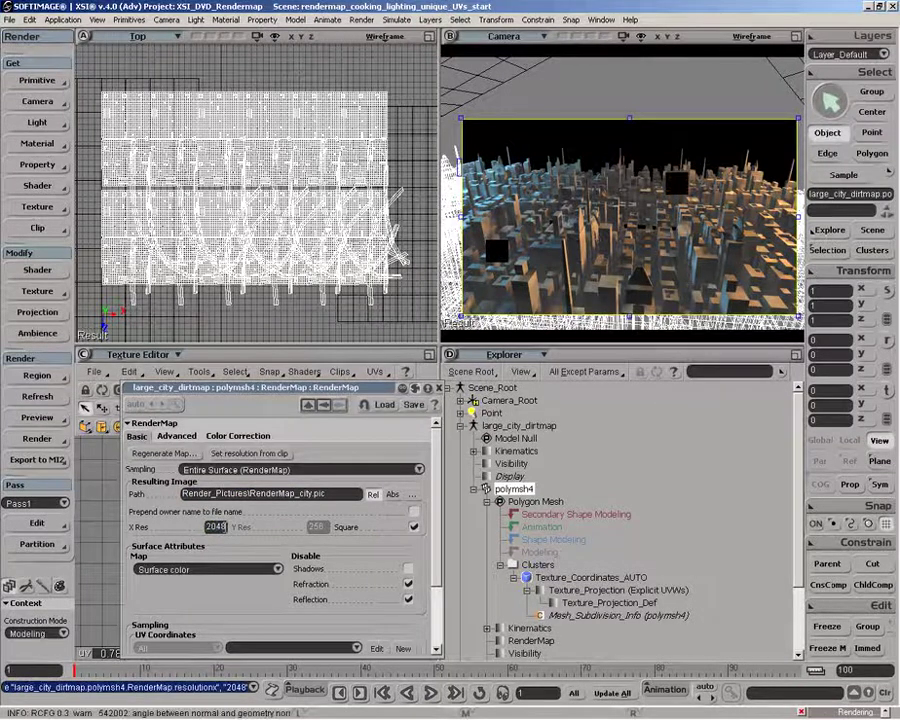
left_click_drag(254, 384, 258, 269)
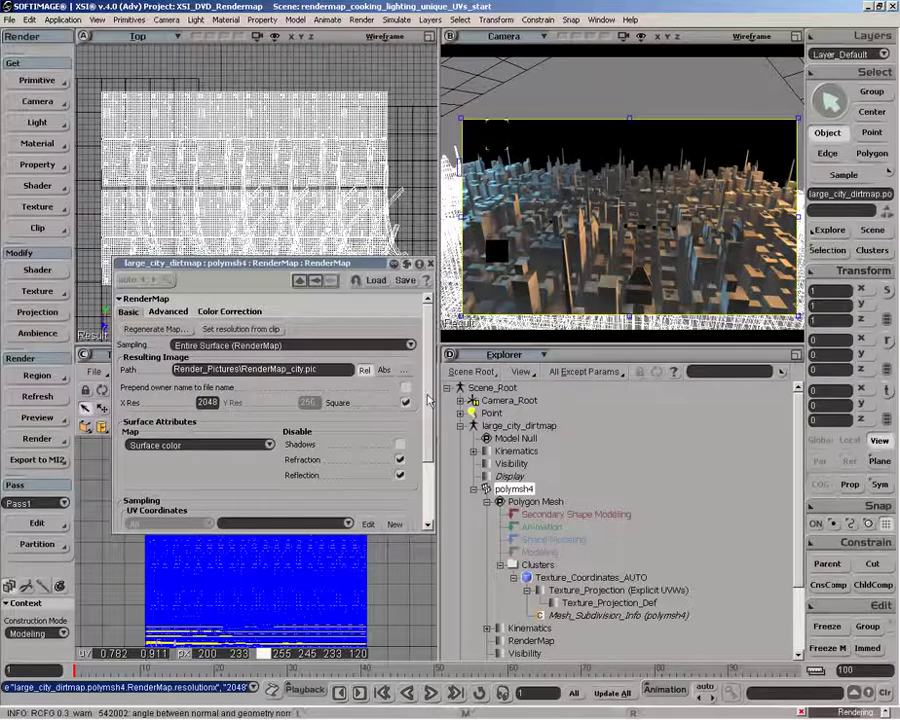
left_click_drag(430, 396, 430, 453)
left_click(348, 438)
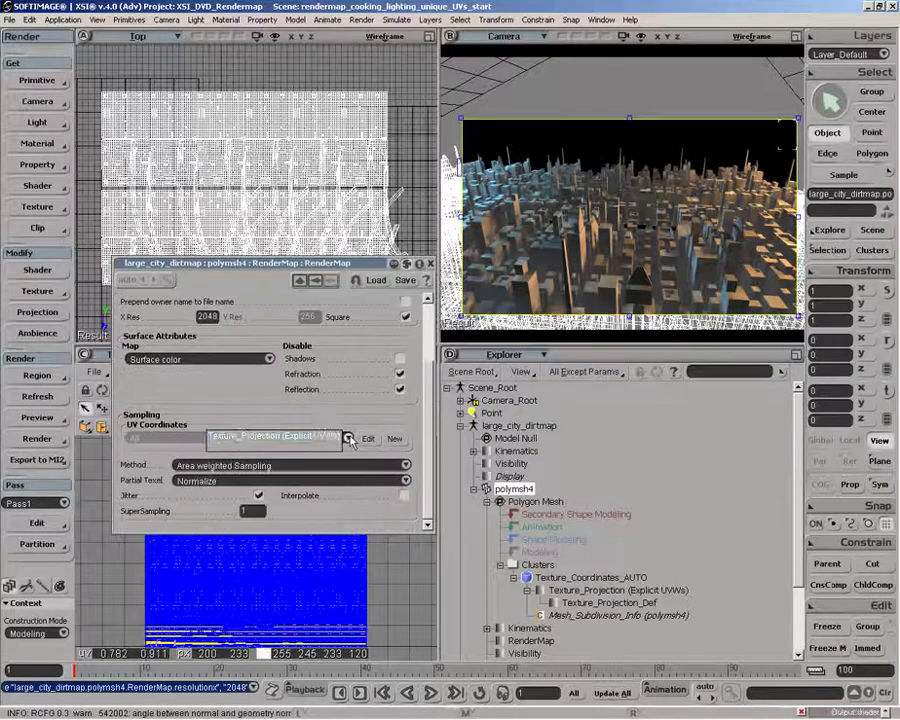
left_click(336, 435)
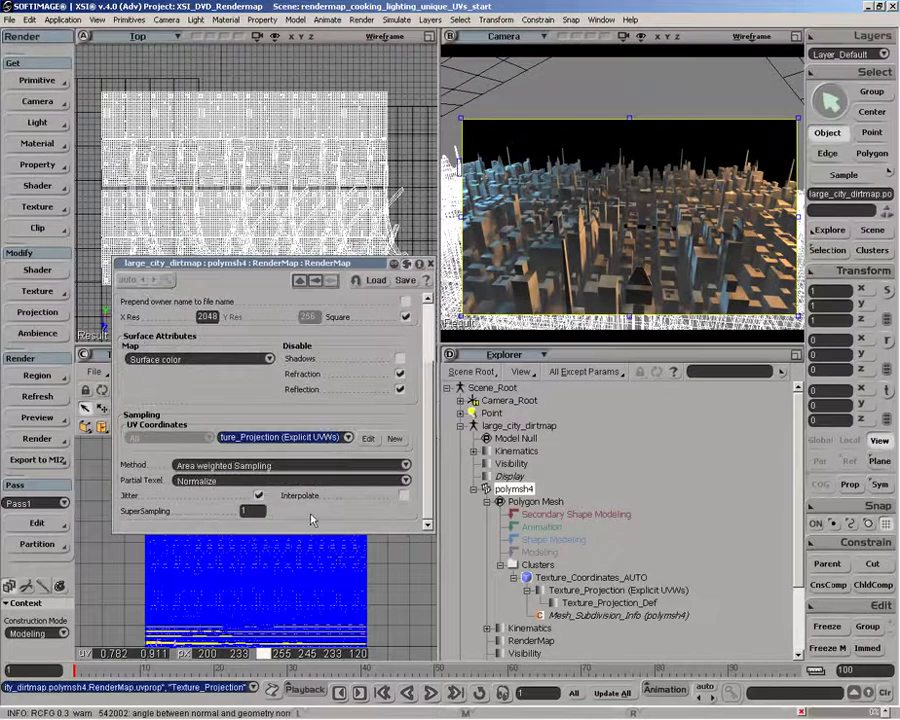
left_click_drag(430, 474, 428, 380)
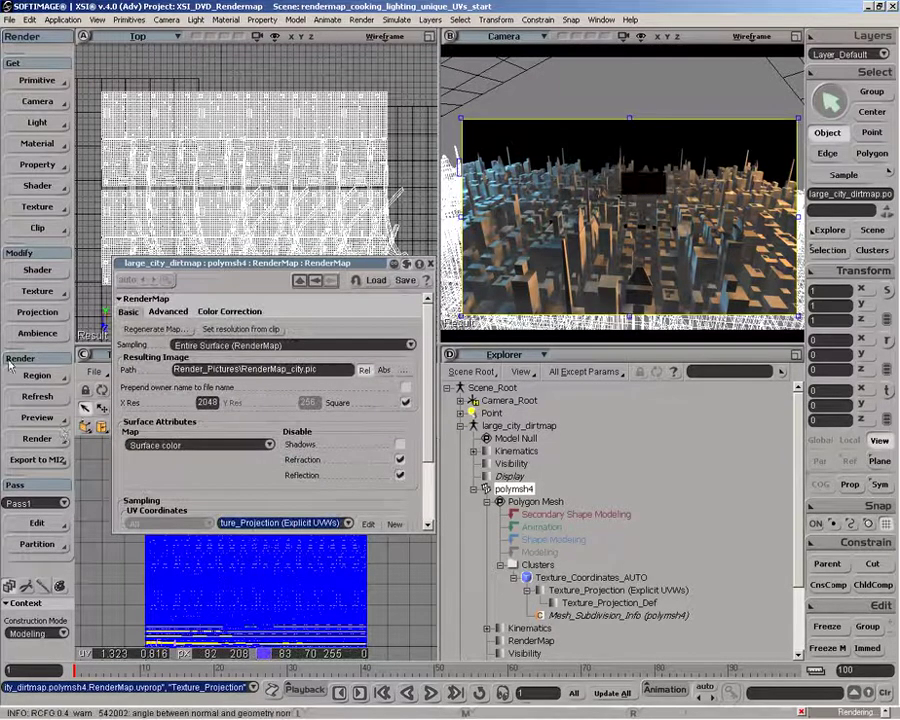
- Copy the region's options into the pass render options and compute the final gathering radii automatically
left_click(58, 438)
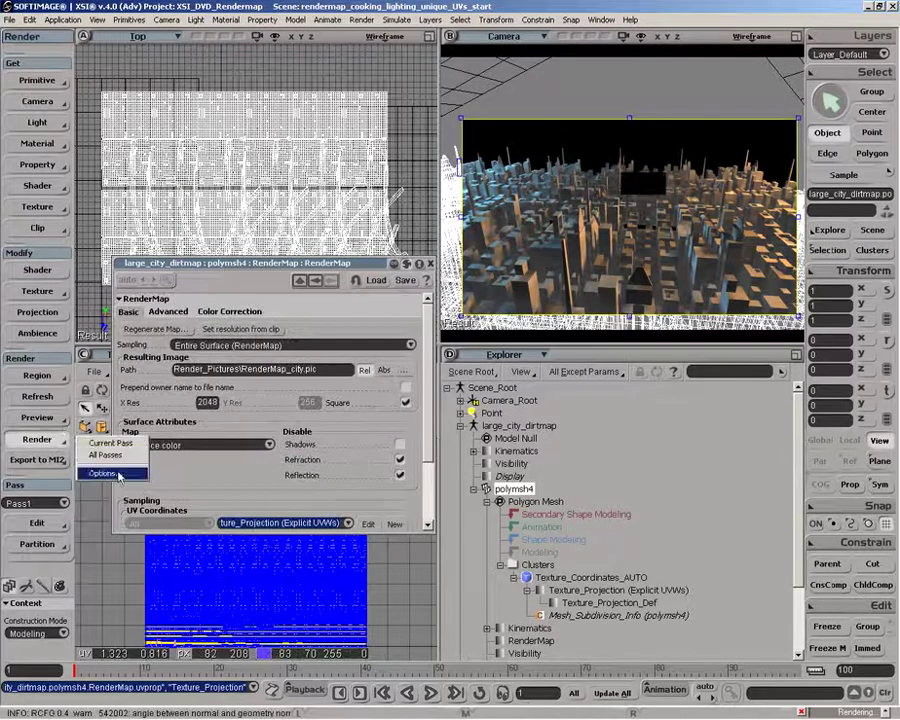
left_click(118, 474)
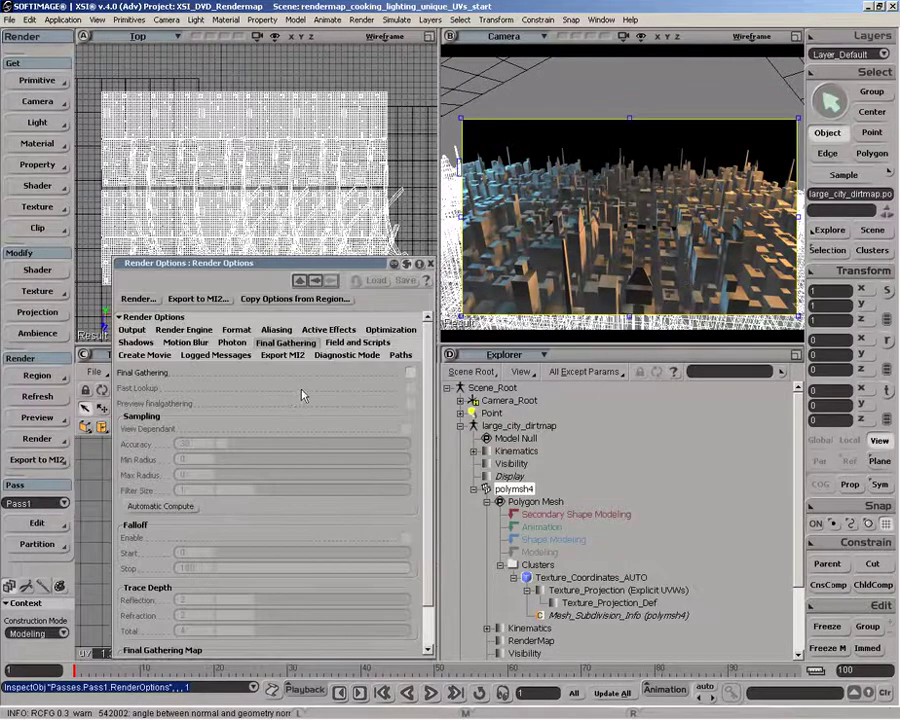
left_click(300, 299)
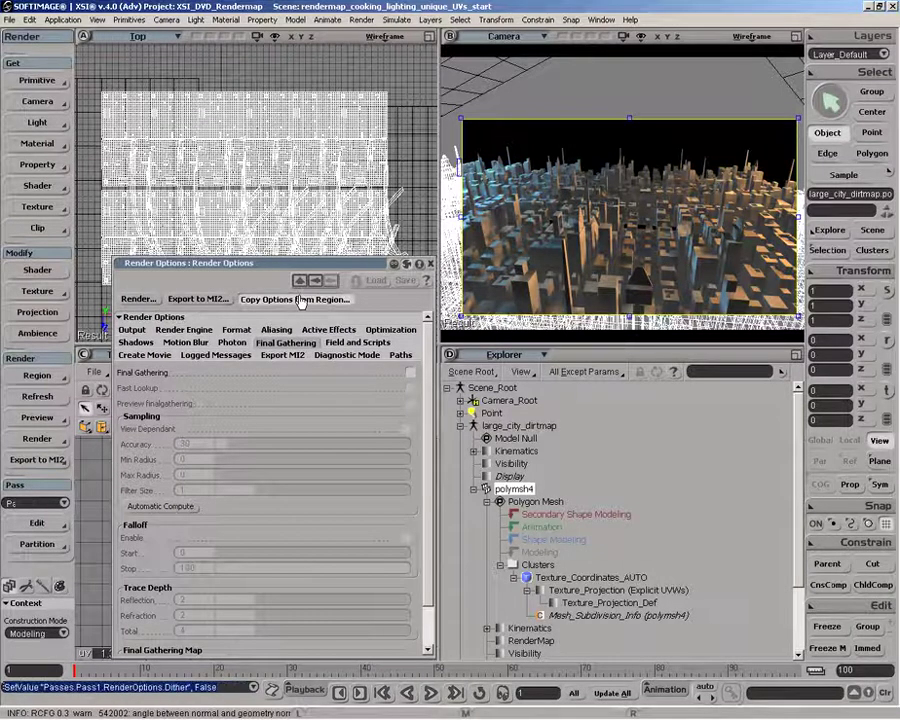
left_click(175, 508)
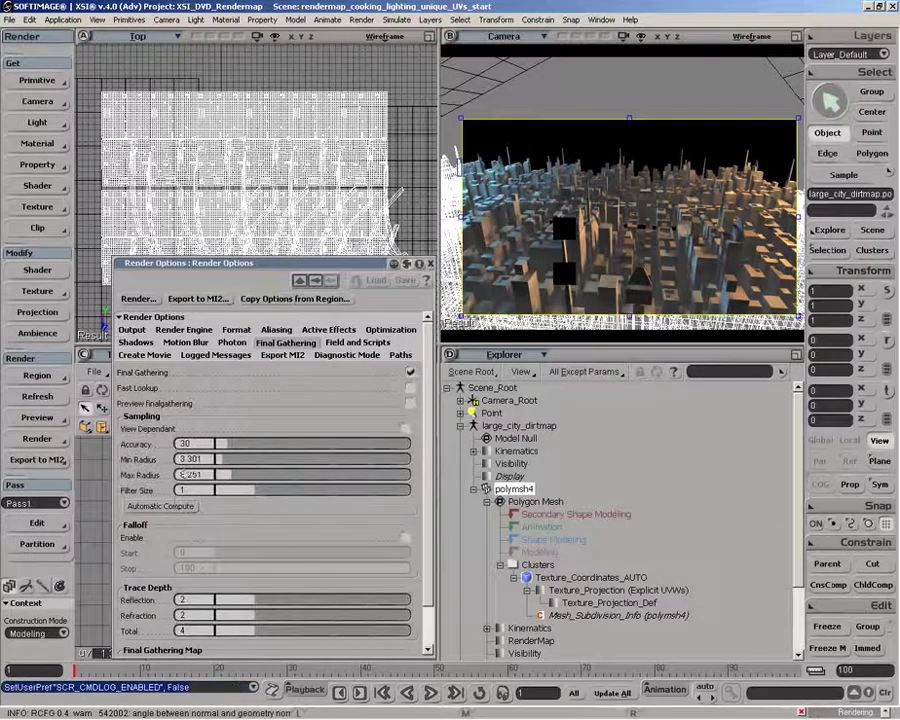
- Set the final gathering accuracy to 100 and check the aliasing options
double_click(197, 443)
type("100")
key("Return")
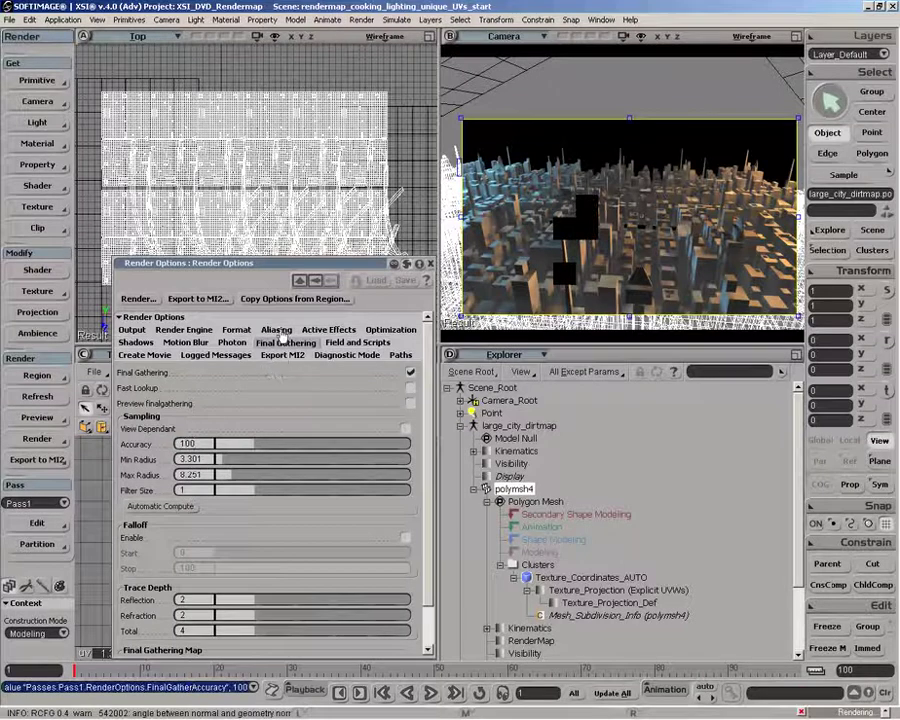
left_click(276, 329)
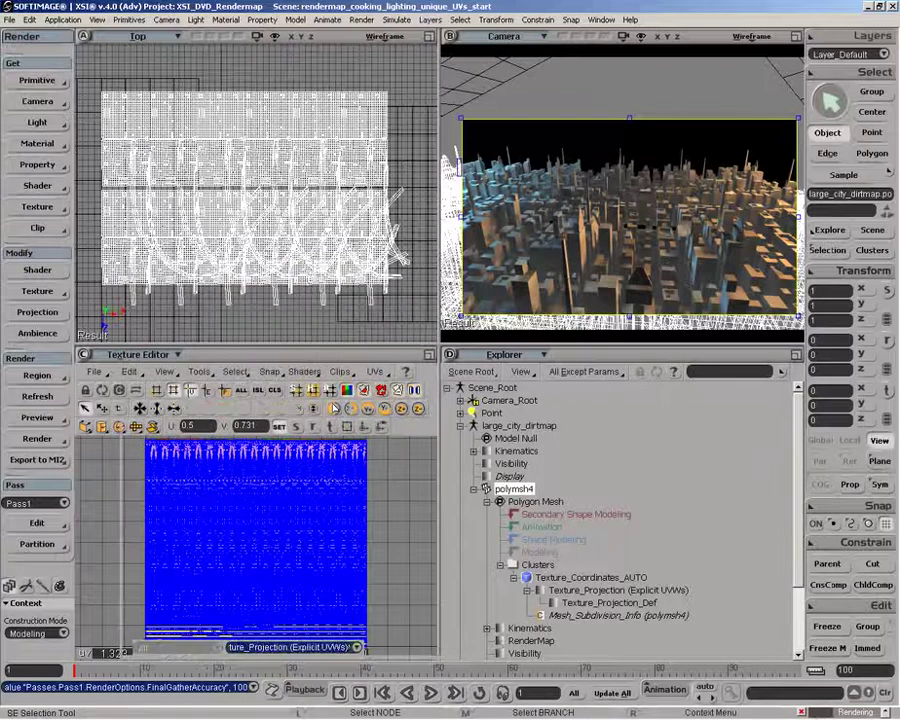
- Regenerate polymsh4's render map as surface color over the entire surface
left_click_drag(438, 503, 459, 430)
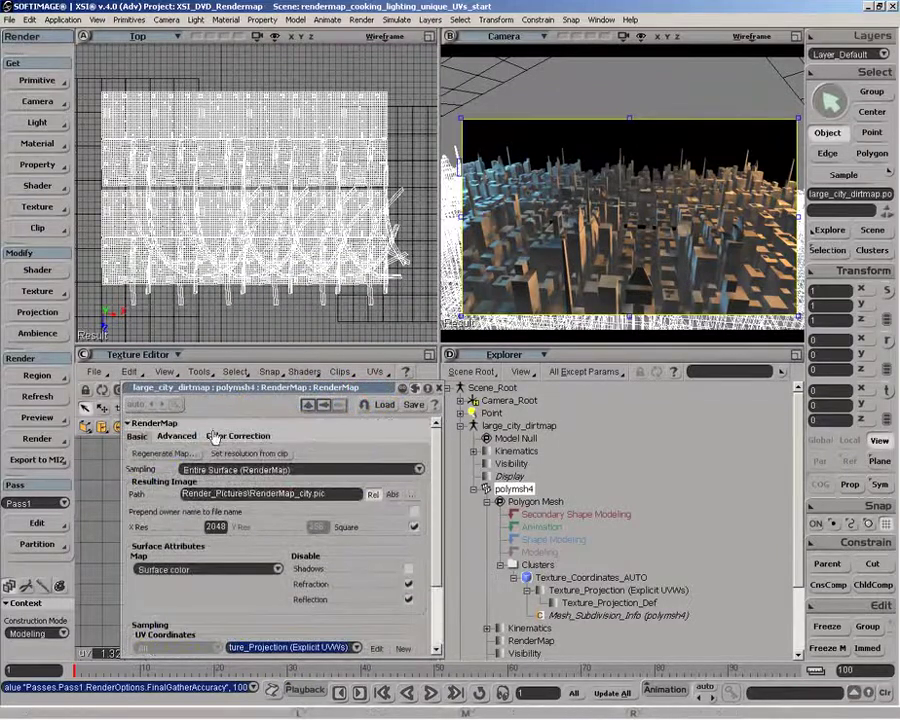
left_click(152, 454)
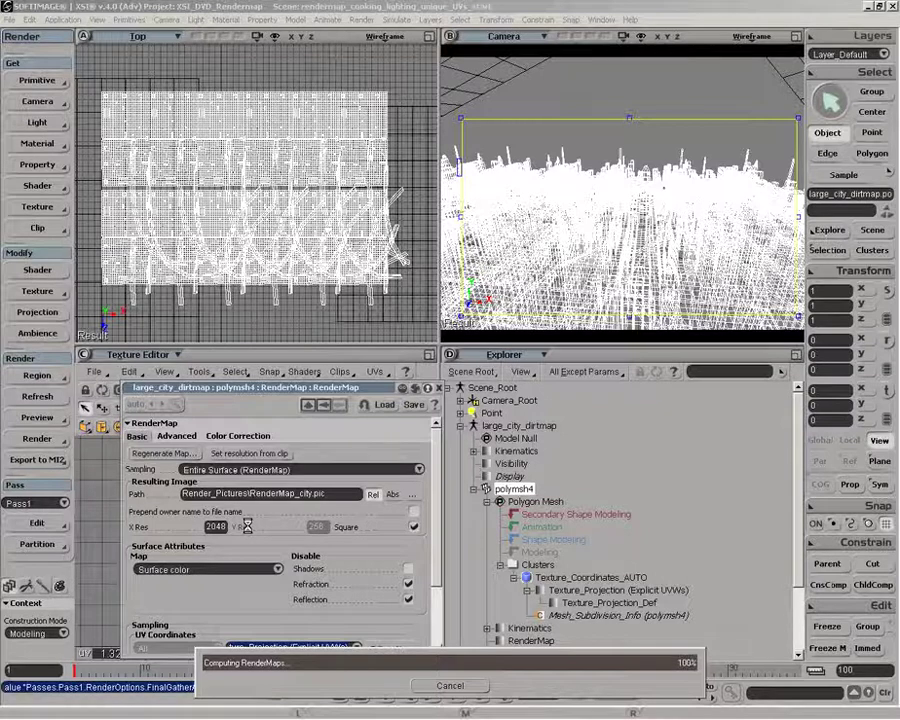
left_click(439, 388)
- Add an Image texture node to the city's Material1 render tree and connect it to the Phong's ambient and diffuse inputs
key("7")
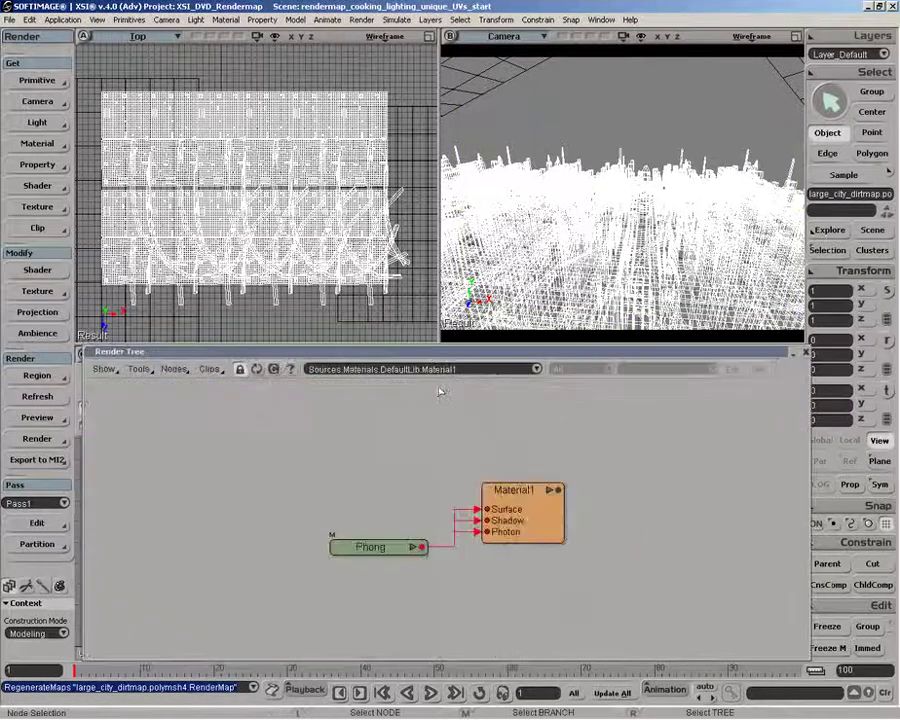
left_click(175, 368)
mouse_move(200, 396)
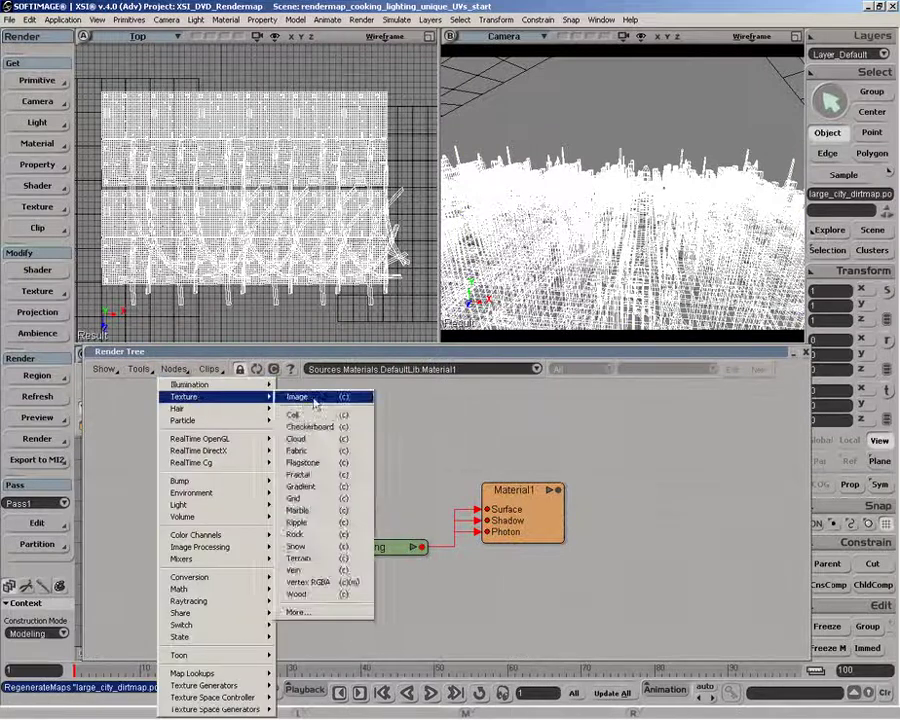
left_click(315, 398)
left_click_drag(410, 398, 349, 552)
left_click(368, 376)
left_click(364, 364)
- Load RenderMap_city.pic from Render_Pictures as a new clip for the Image node
left_click(225, 554)
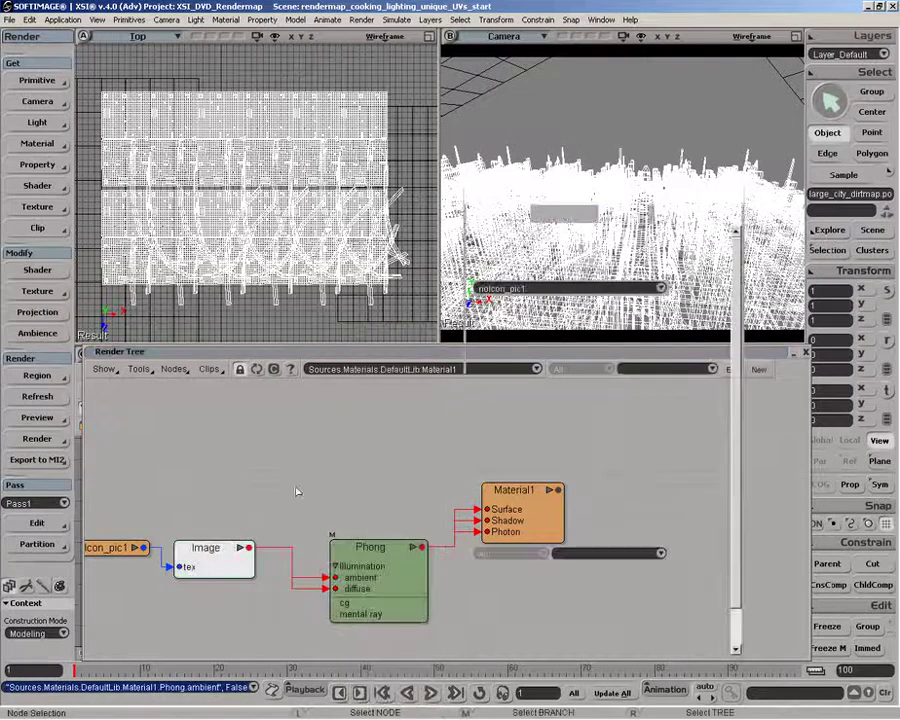
left_click(660, 288)
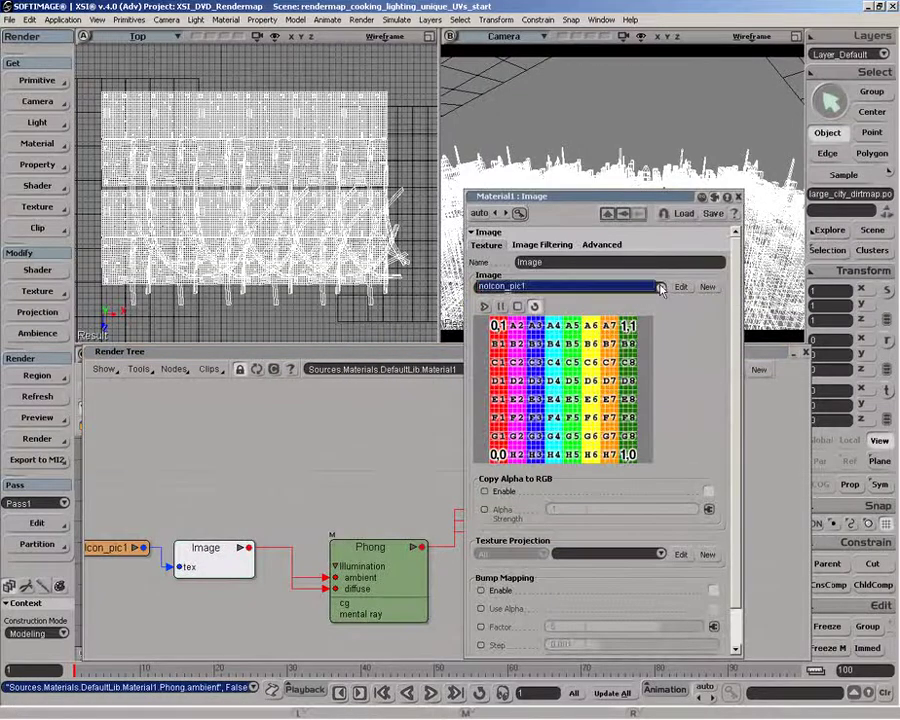
left_click(707, 287)
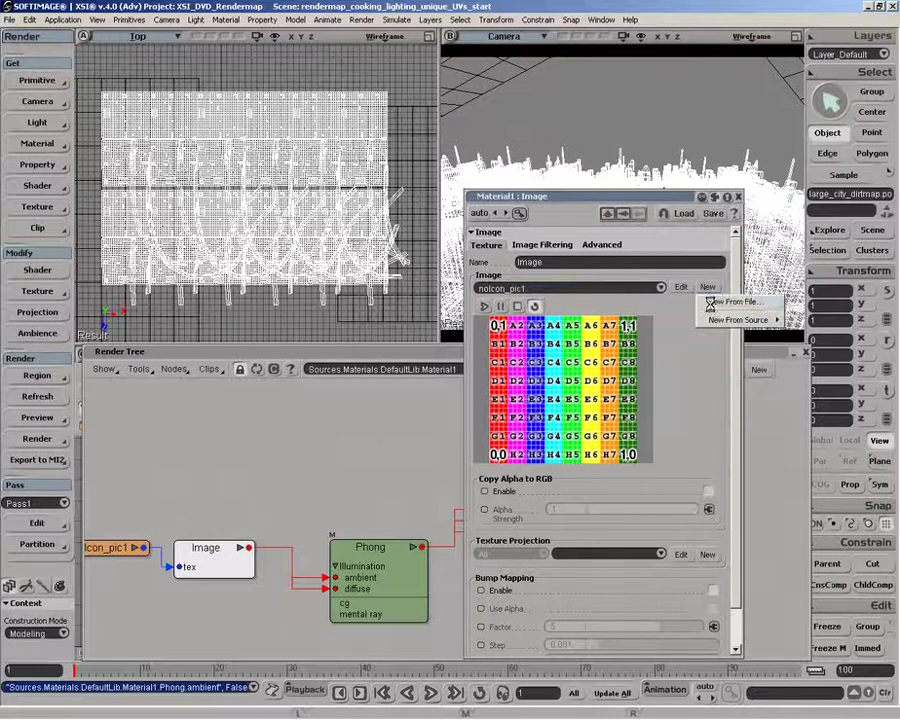
left_click(730, 301)
left_click(393, 223)
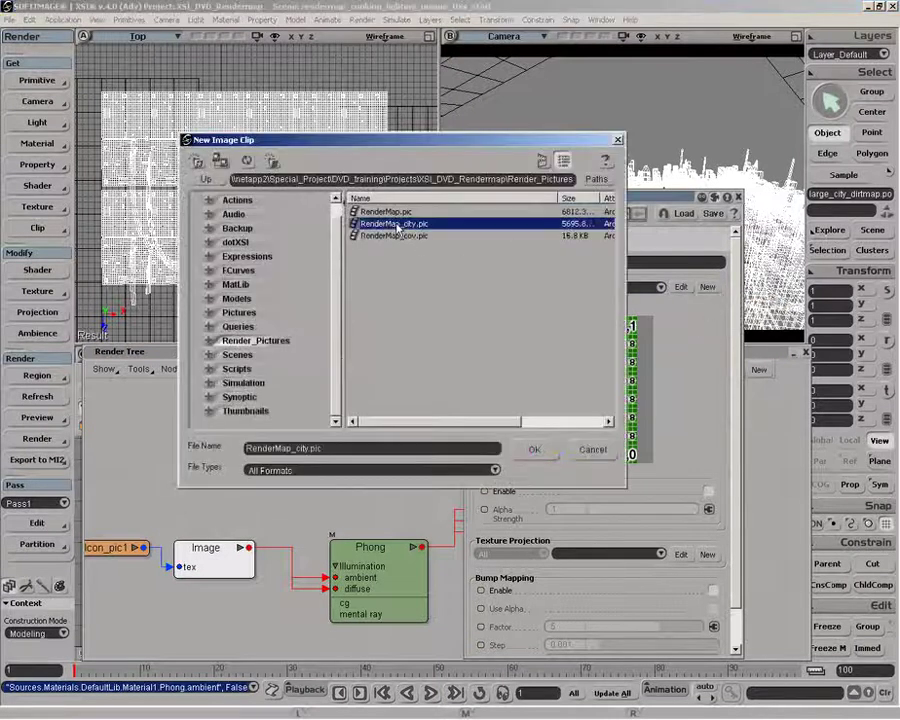
left_click(533, 449)
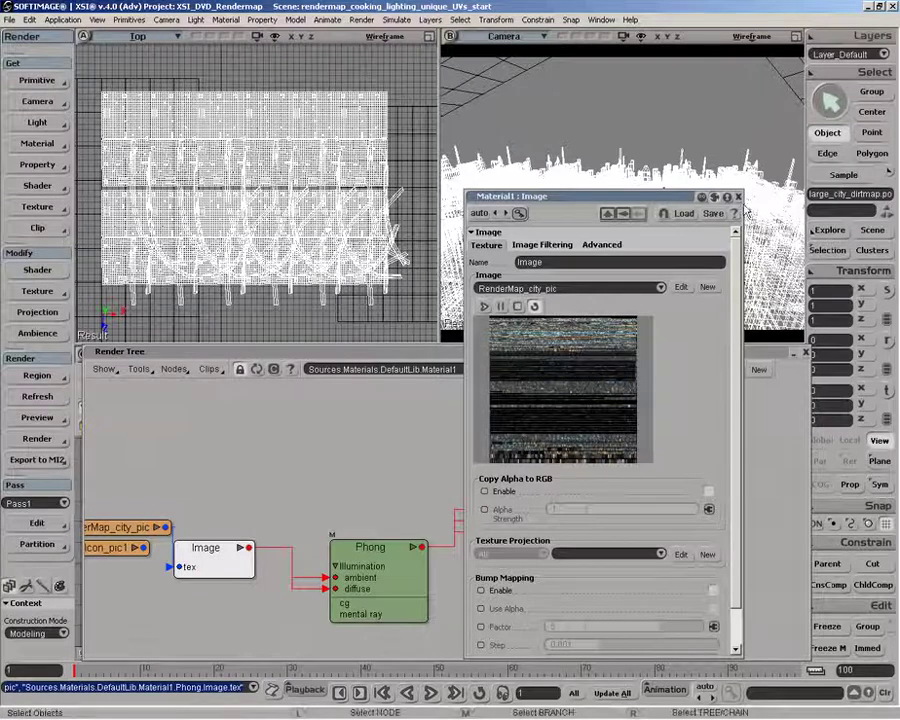
left_click(738, 197)
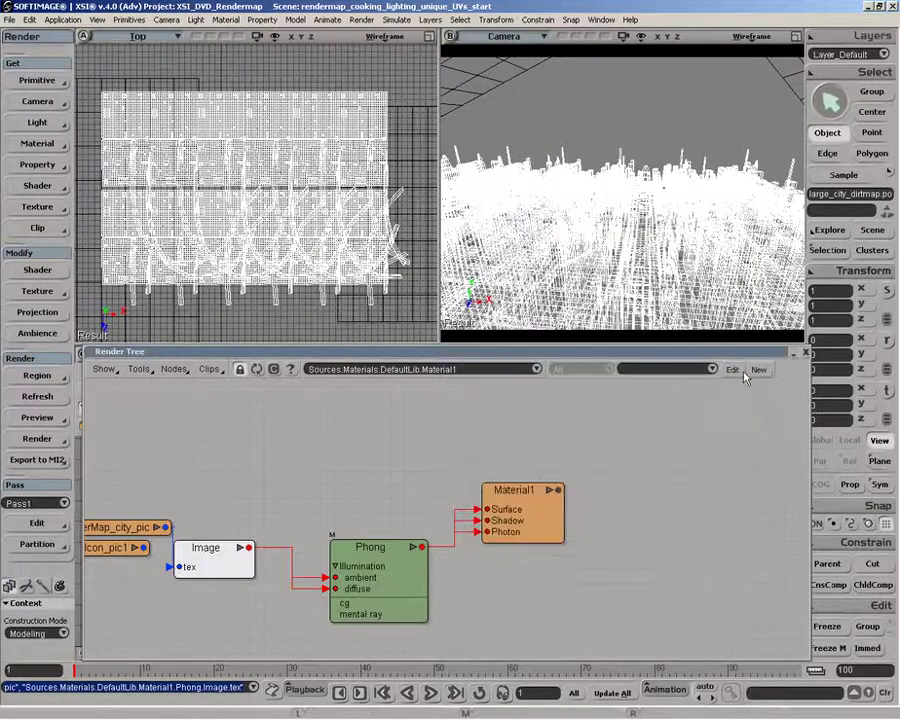
- Display the Camera view as Textured Decal, spread out the render tree nodes and deselect the city
left_click(750, 36)
left_click(729, 238)
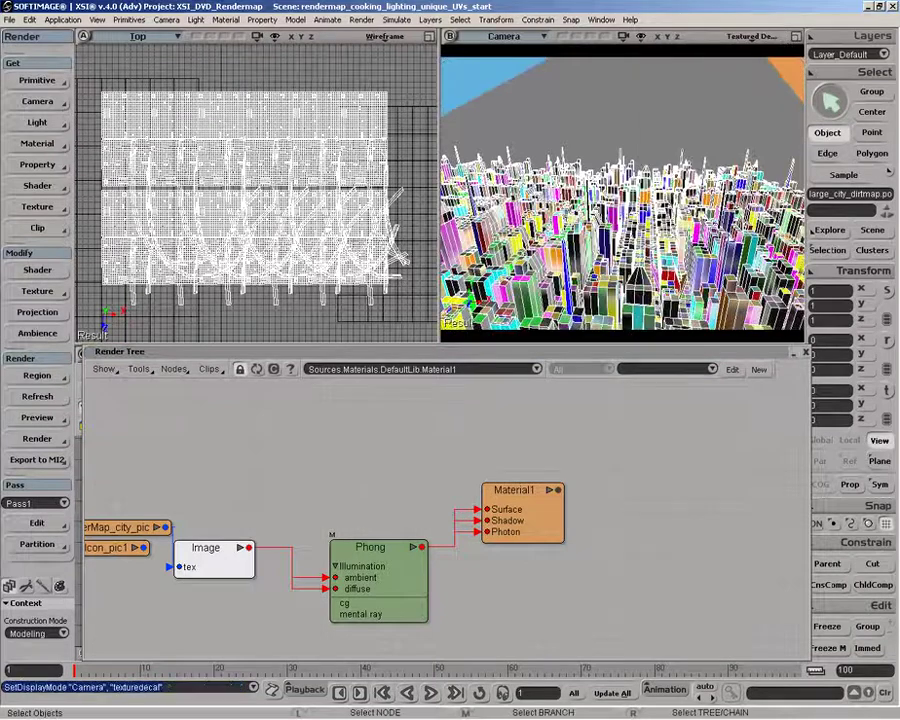
left_click_drag(209, 568, 251, 523)
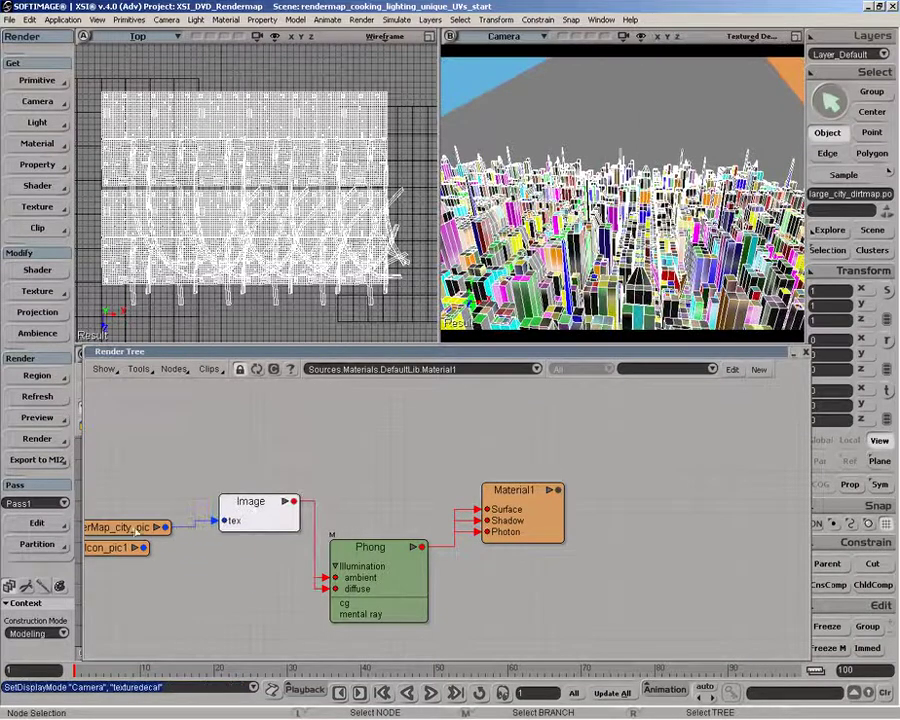
left_click_drag(124, 530, 146, 491)
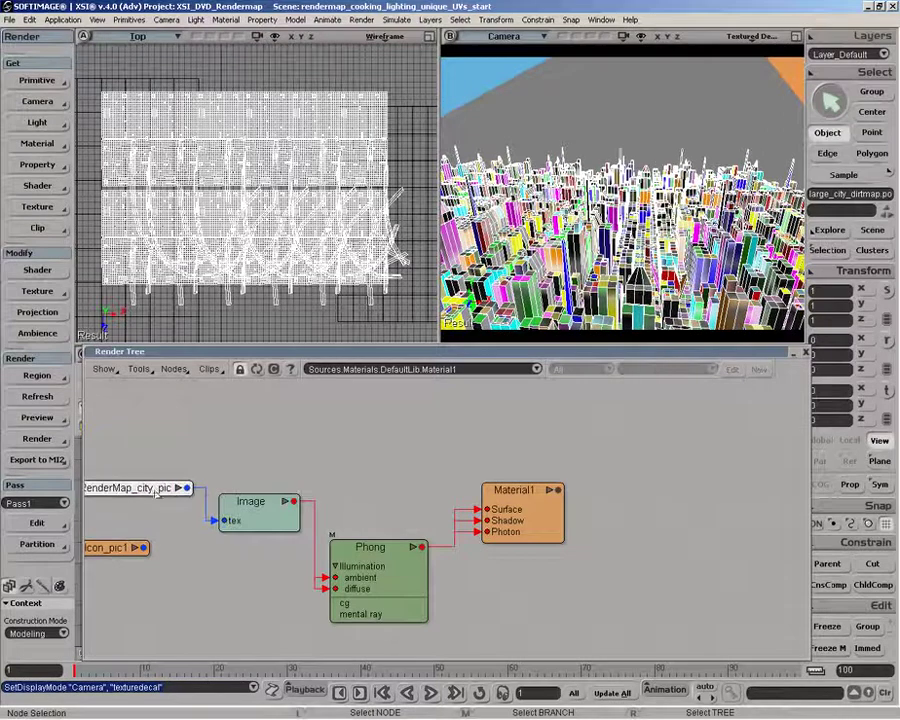
left_click(634, 94)
left_click_drag(515, 490, 572, 496)
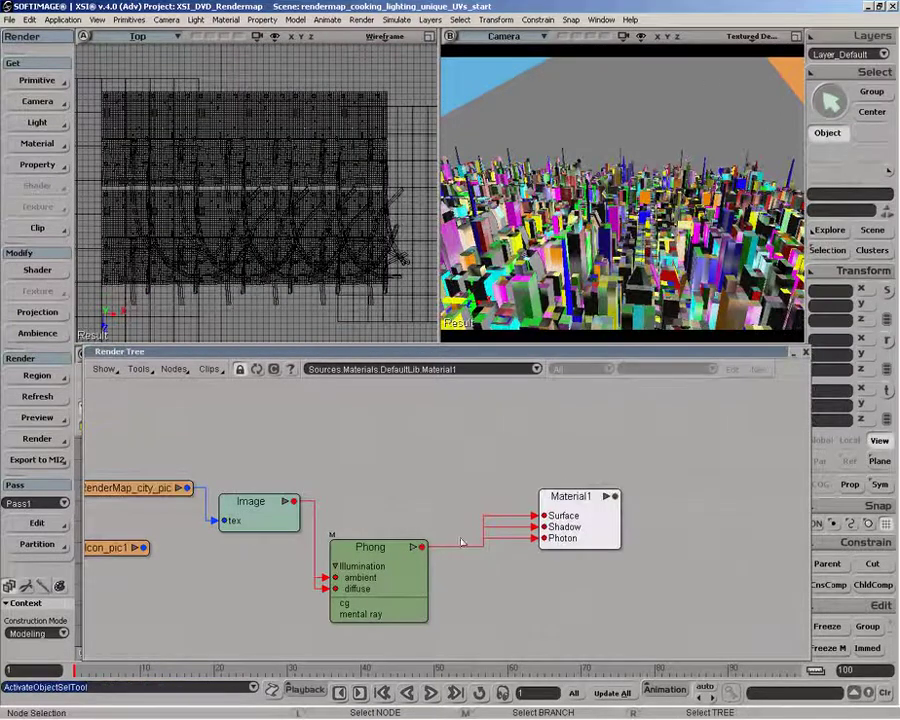
- Check the Phong and Image nodes' settings, then close the Render Tree and maximize the Camera view
left_click(413, 547)
left_click(227, 514)
double_click(240, 512)
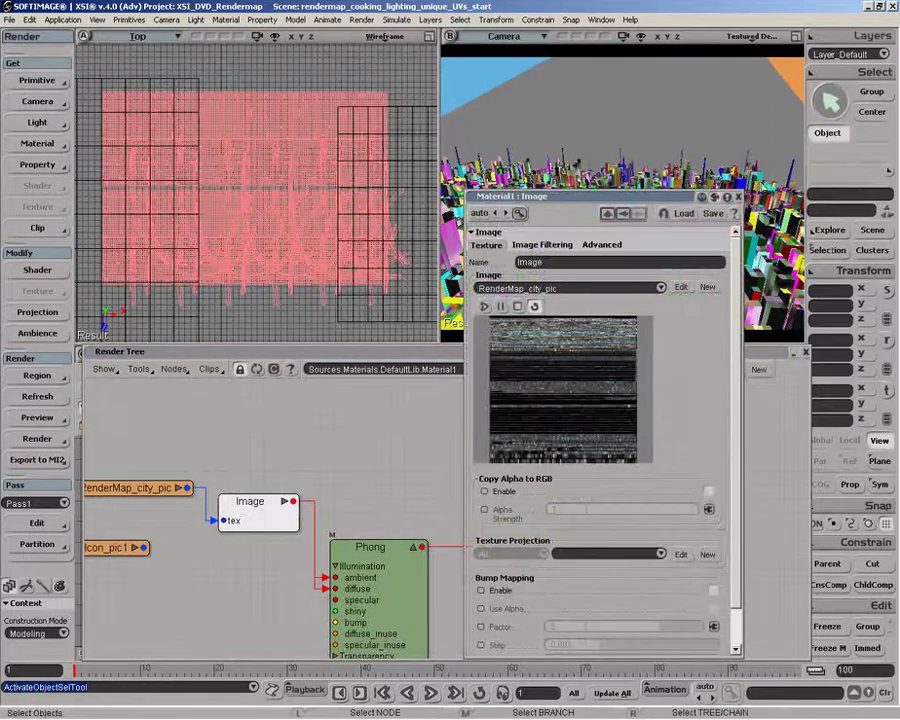
left_click(739, 197)
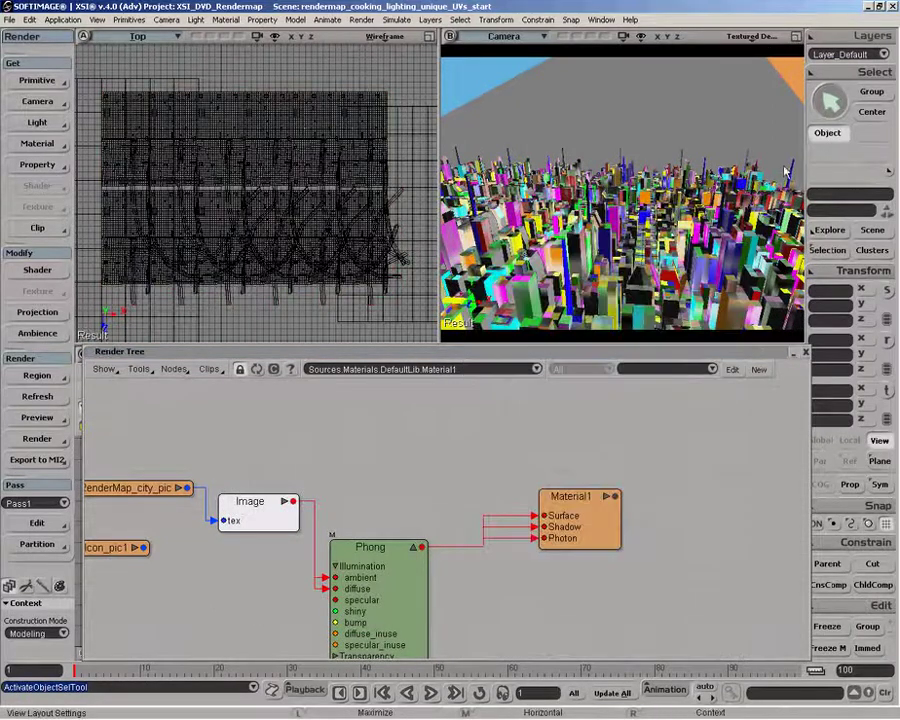
left_click(805, 352)
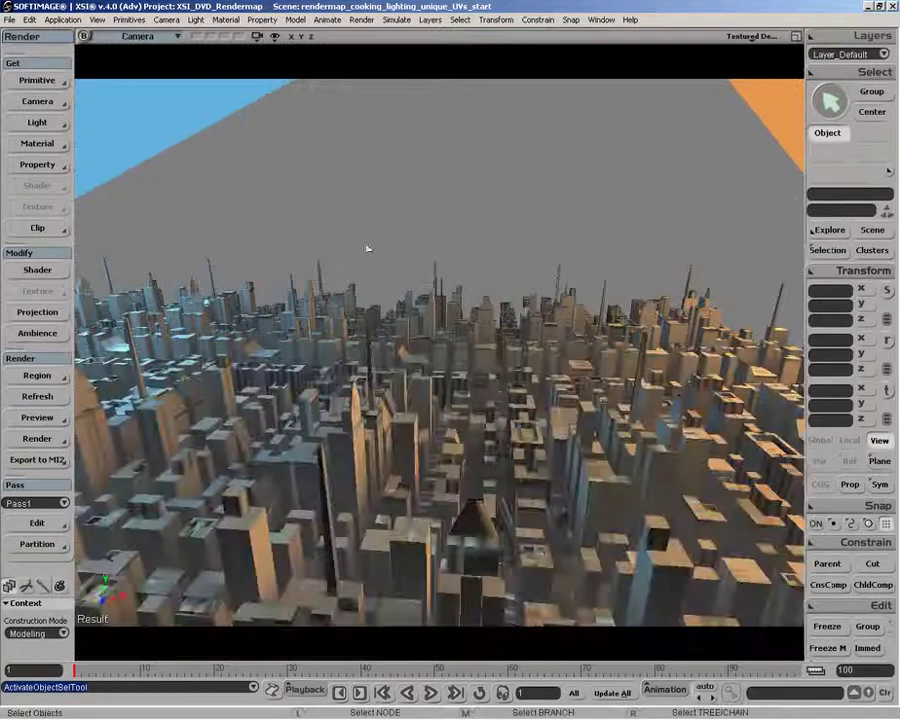
- Open the texturing settings of the city's RenderMap_city_pic clip and place them over the Camera view without the Render Tree
left_click(548, 320)
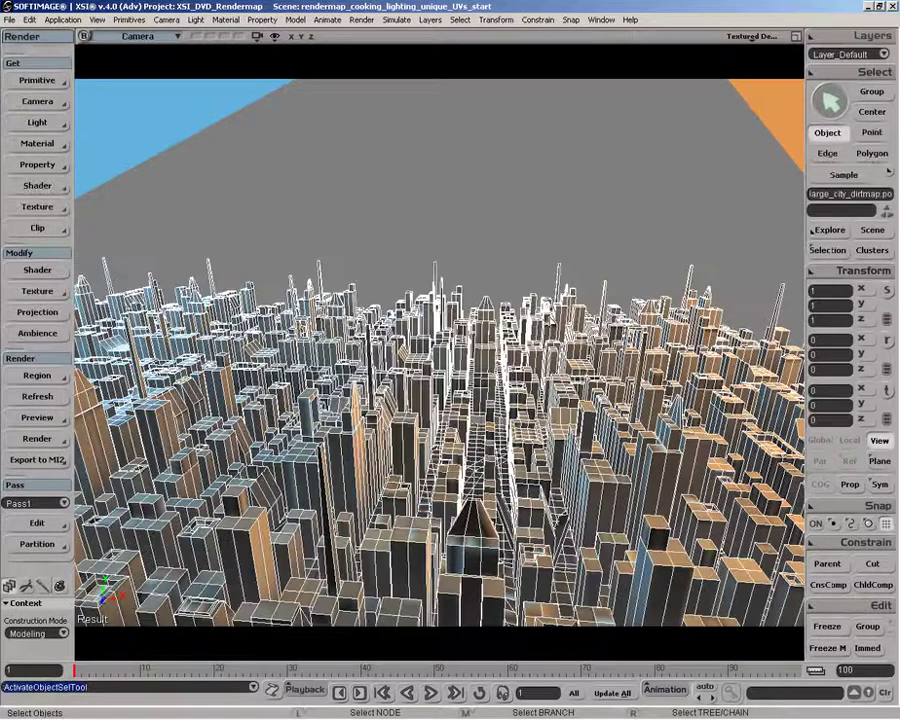
key("7")
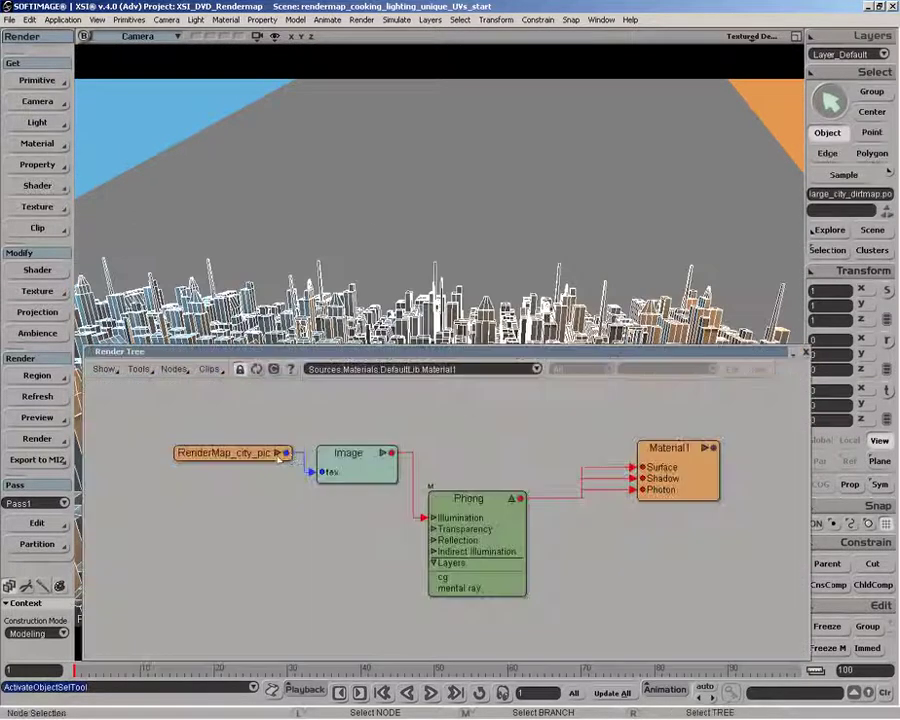
left_click(250, 456)
double_click(253, 456)
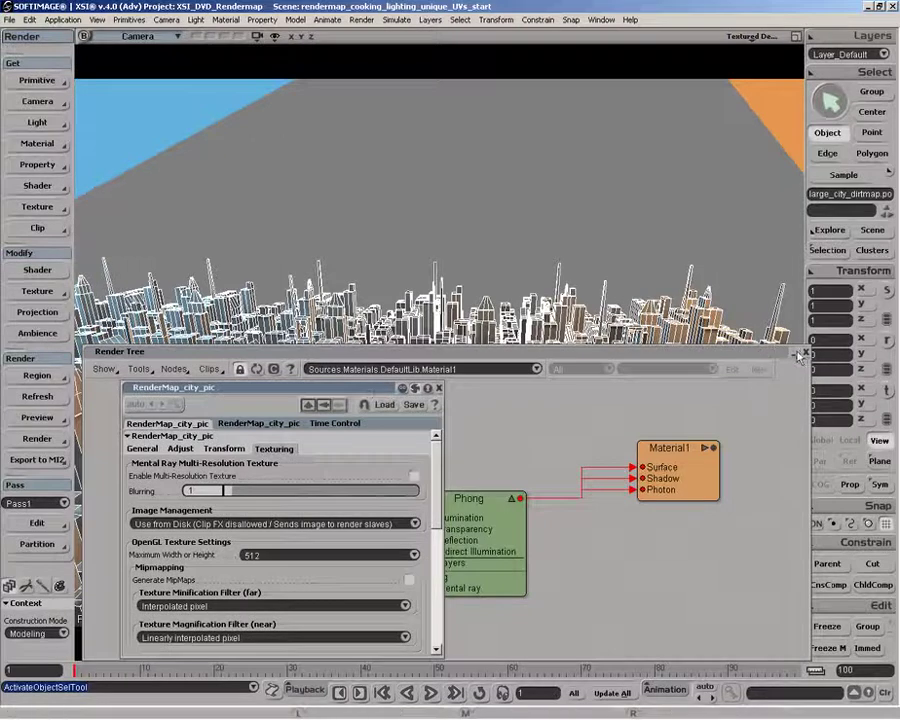
key("7")
left_click_drag(386, 392, 642, 236)
left_click(687, 227)
key("space")
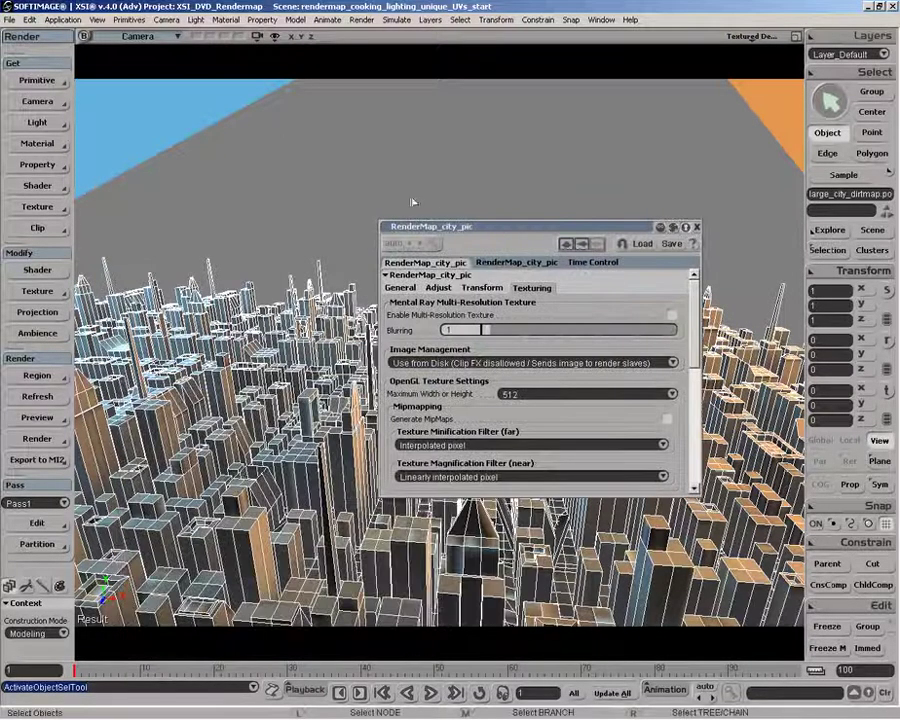
- Set the clip's OpenGL maximum width or height to 2048 while viewing the deselected city from a closer angle
left_click(402, 195)
key("o")
left_click_drag(329, 446, 336, 489)
left_click_drag(338, 478, 338, 442)
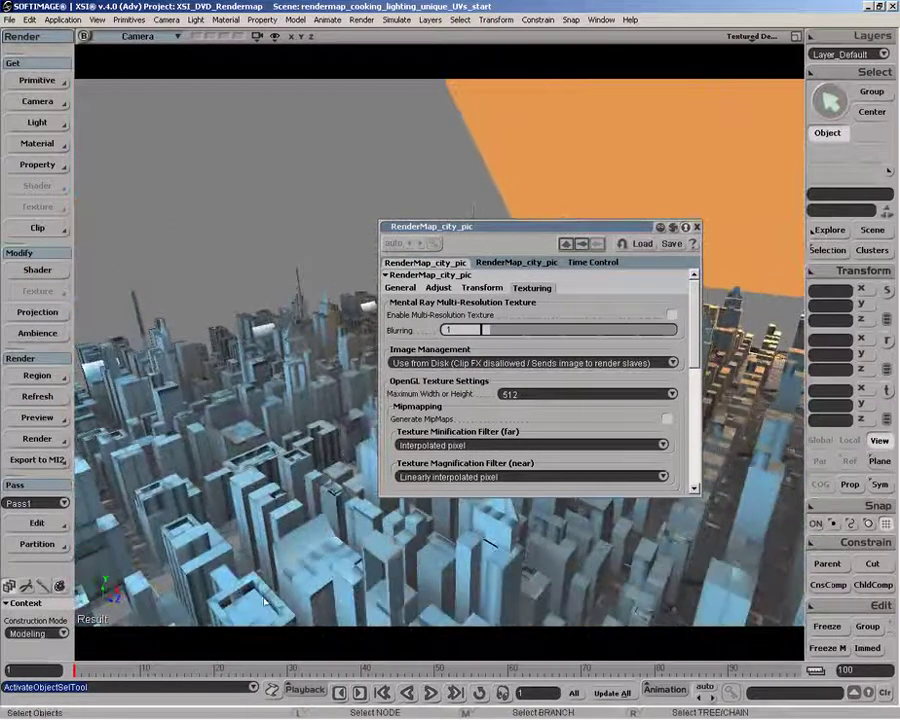
left_click(548, 396)
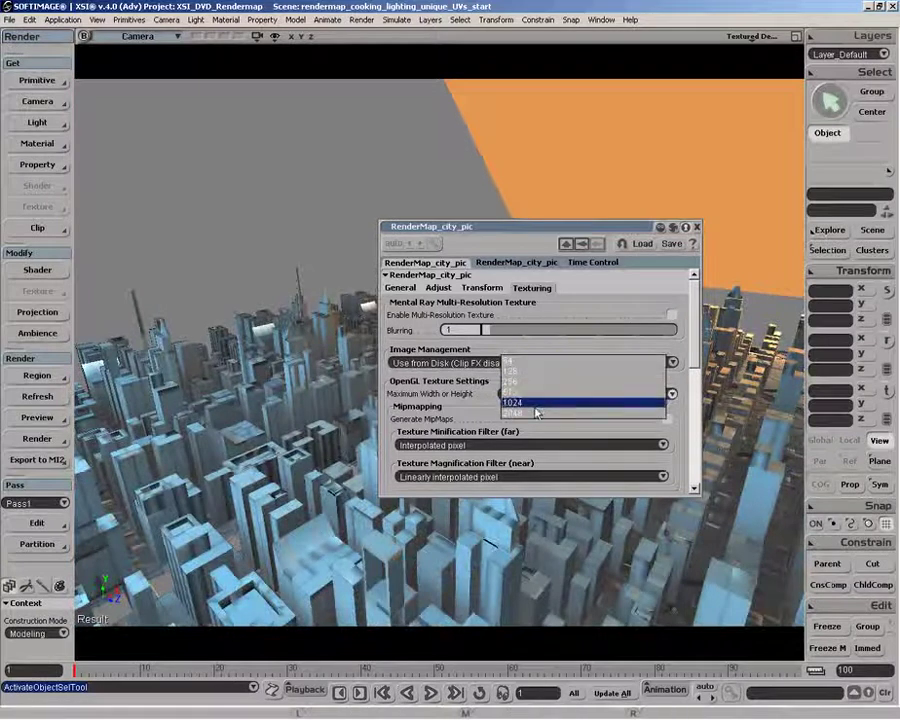
left_click(532, 414)
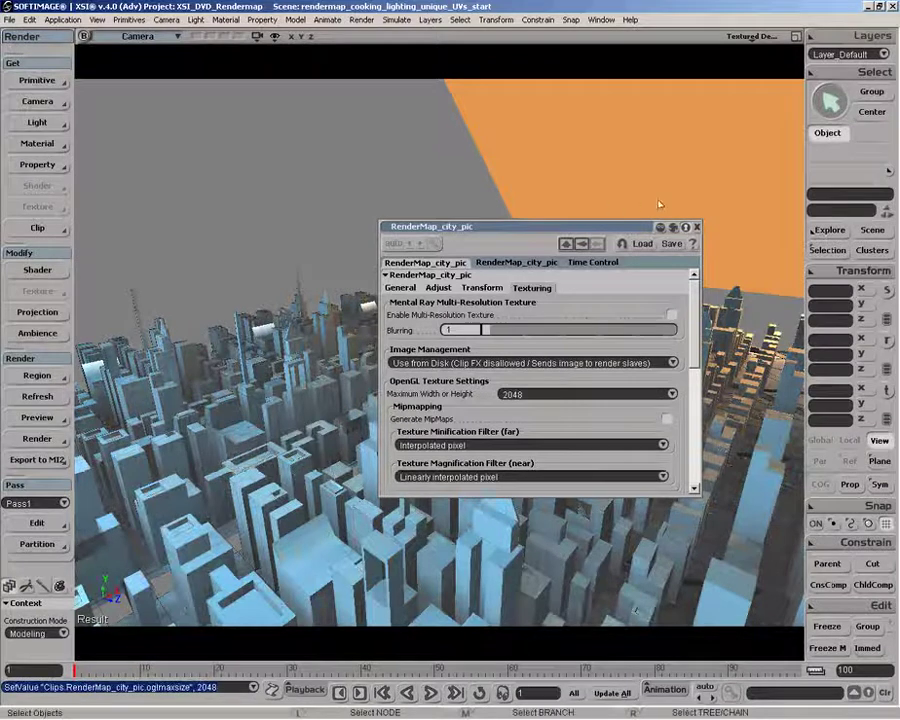
- Close the clip settings and orbit around the city to inspect its baked texture
left_click(695, 228)
key("o")
left_click_drag(529, 402, 504, 392)
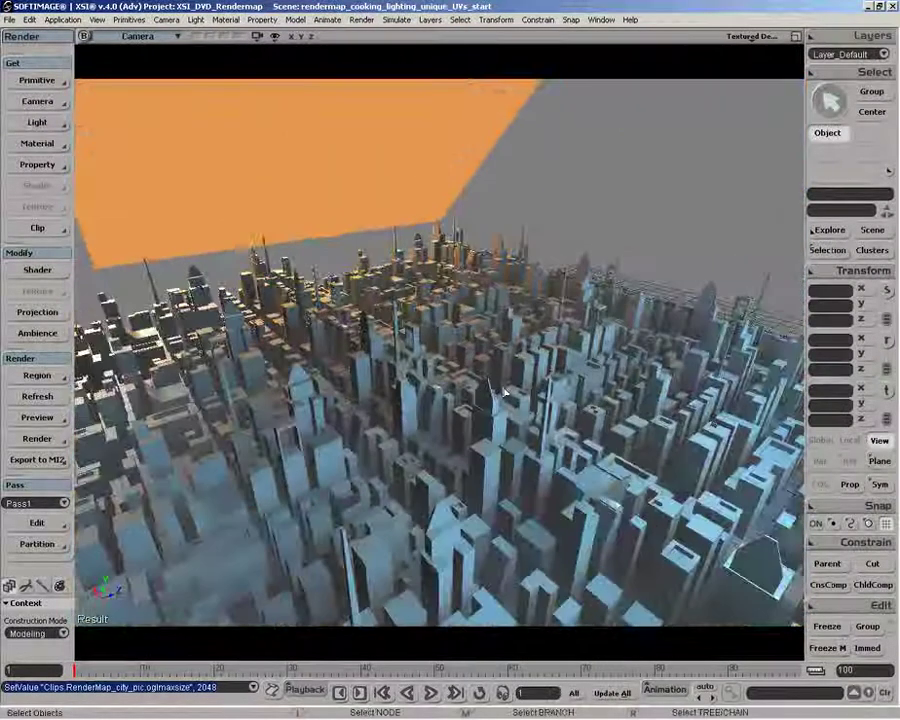